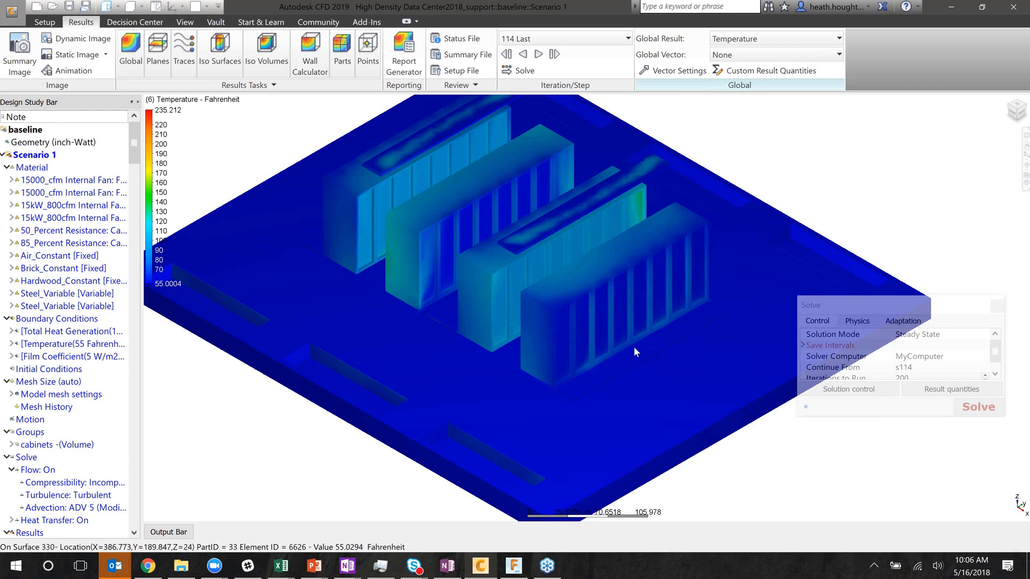
# Step: Close the Solve dialog and open the cut plane Regions tool, dismissing the incoming chat notification
pyautogui.click(997, 306)
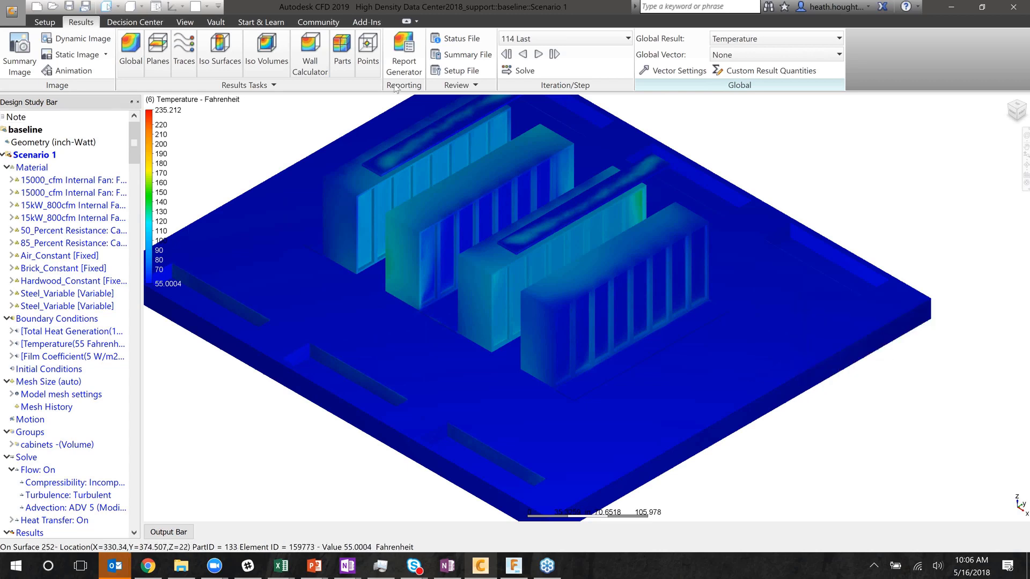
pyautogui.click(156, 51)
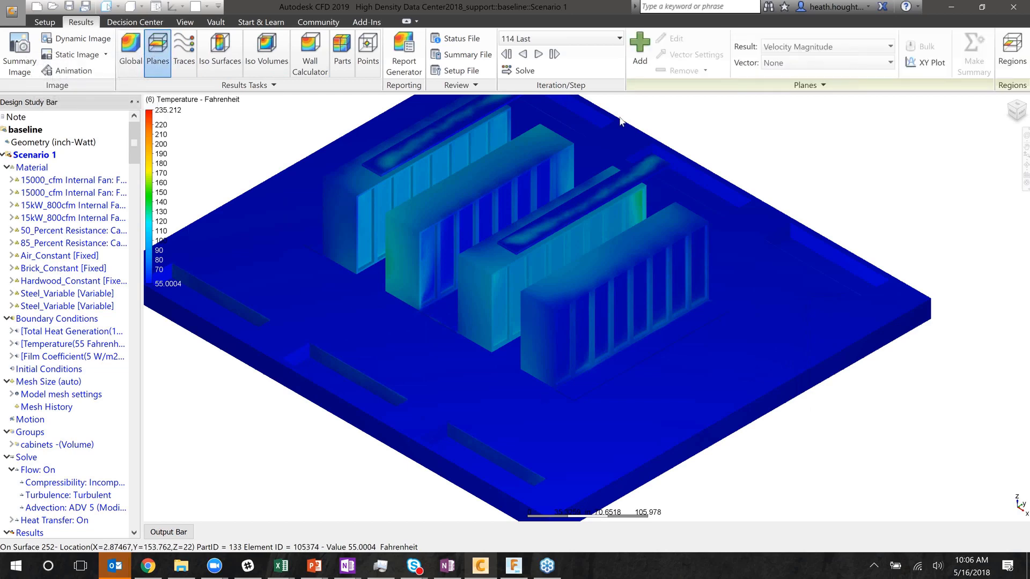
pyautogui.click(1011, 53)
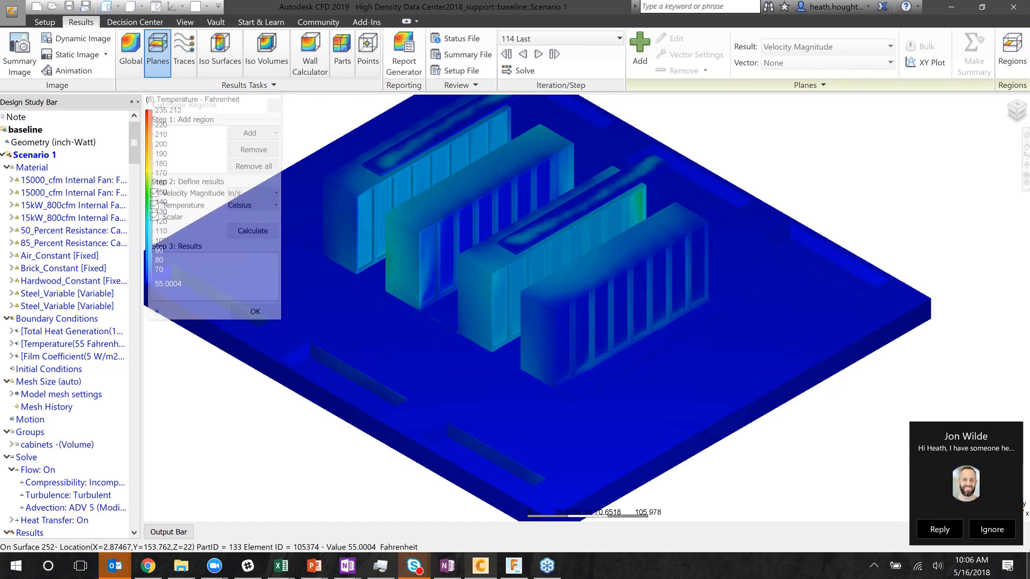
pyautogui.click(987, 530)
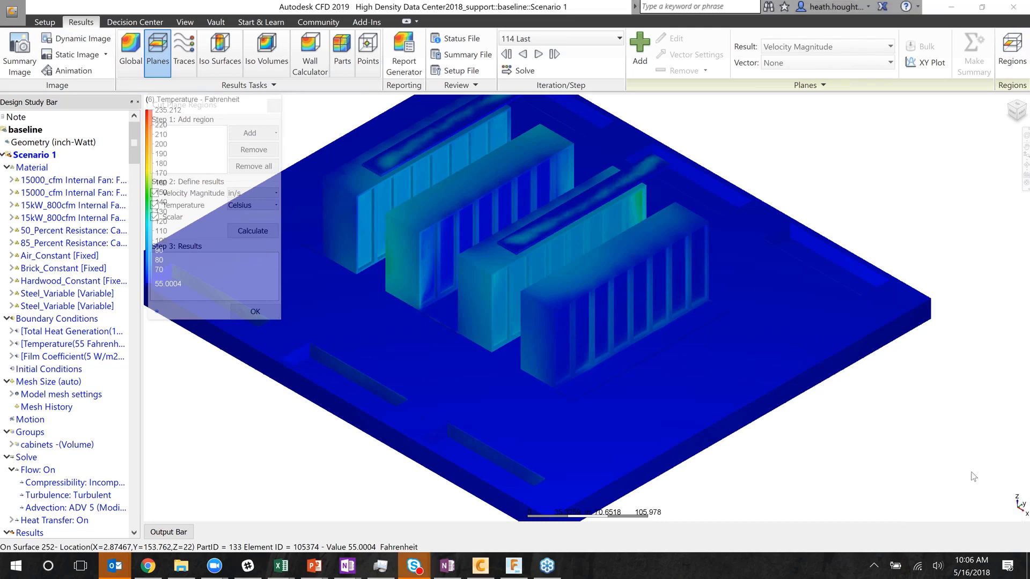
# Step: Add a rectangular region over the floor strip in front of the nearest cabinet row and calculate its results
pyautogui.click(261, 135)
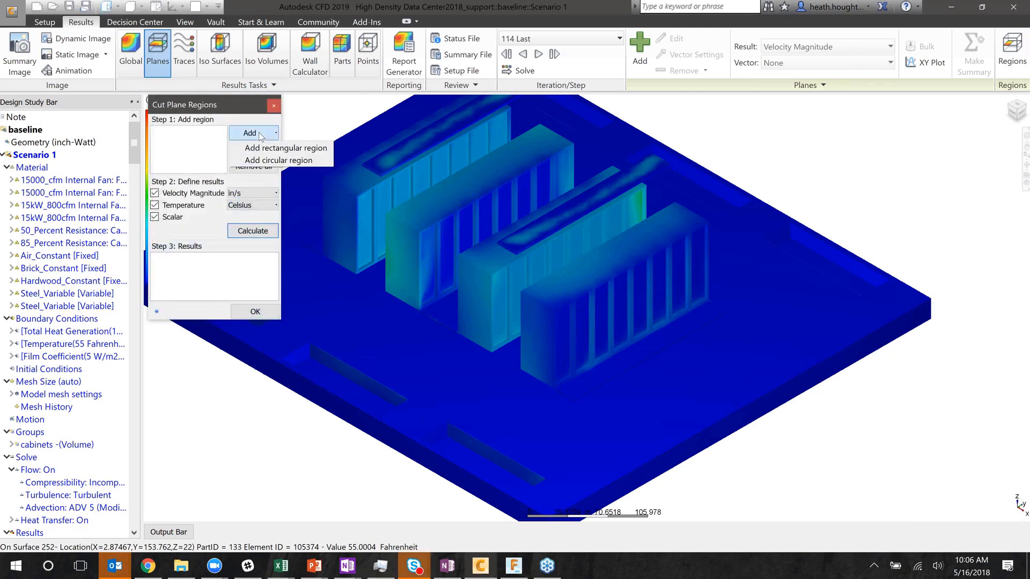
pyautogui.click(286, 149)
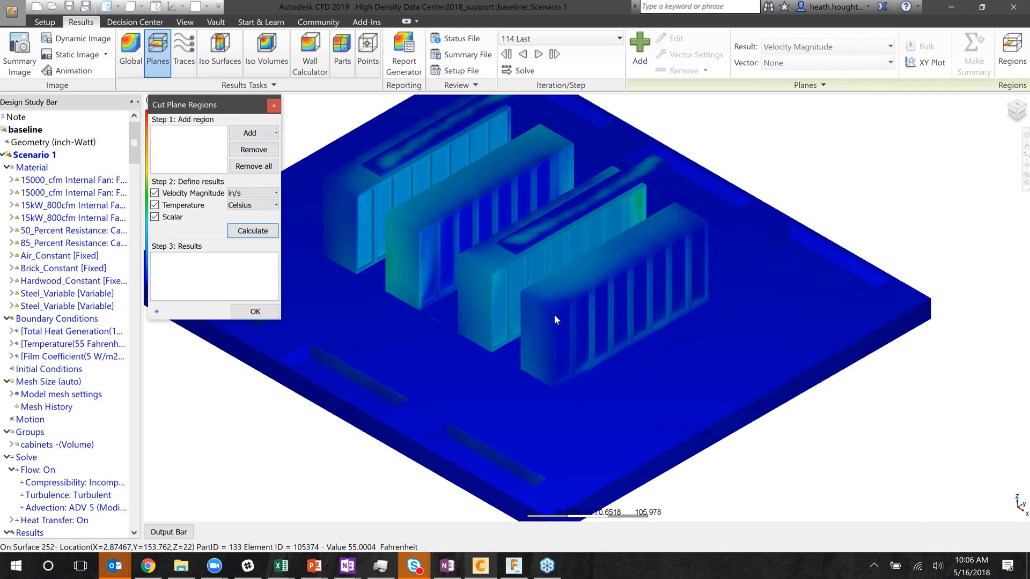
pyautogui.scroll(1, 555, 314)
pyautogui.scroll(3, 555, 316)
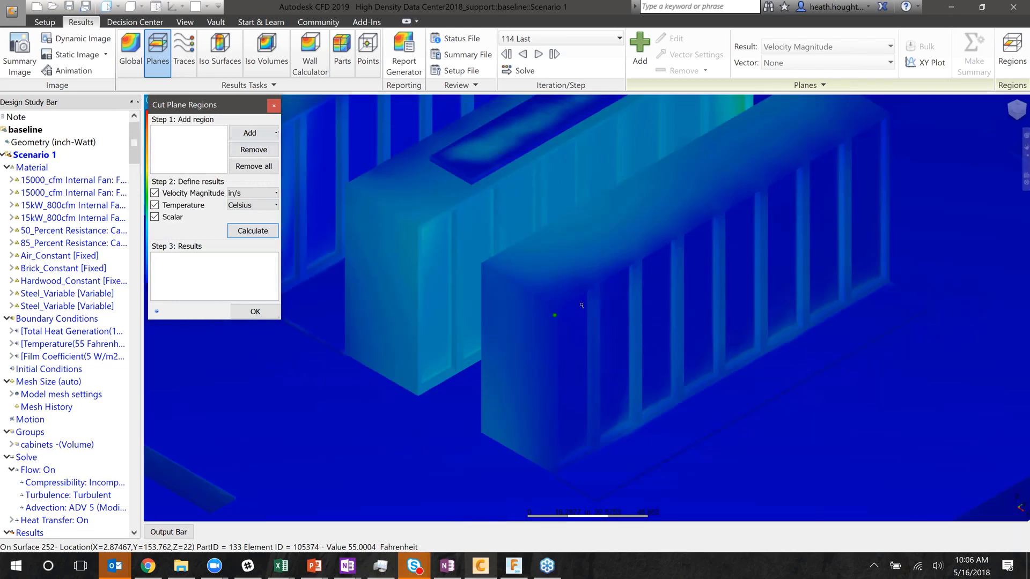
pyautogui.scroll(-2, 582, 306)
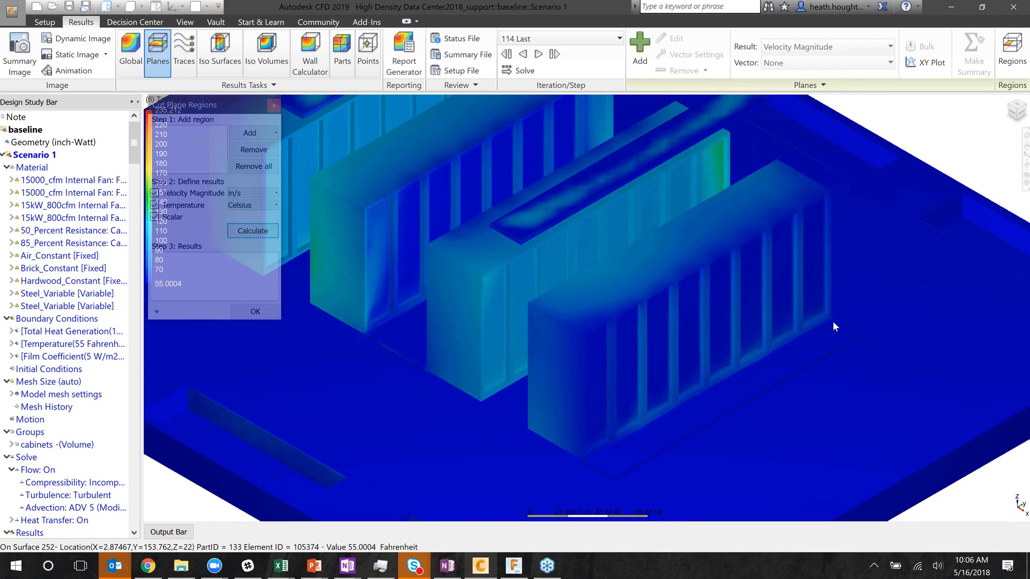
pyautogui.moveTo(831, 321); pyautogui.dragTo(615, 473)
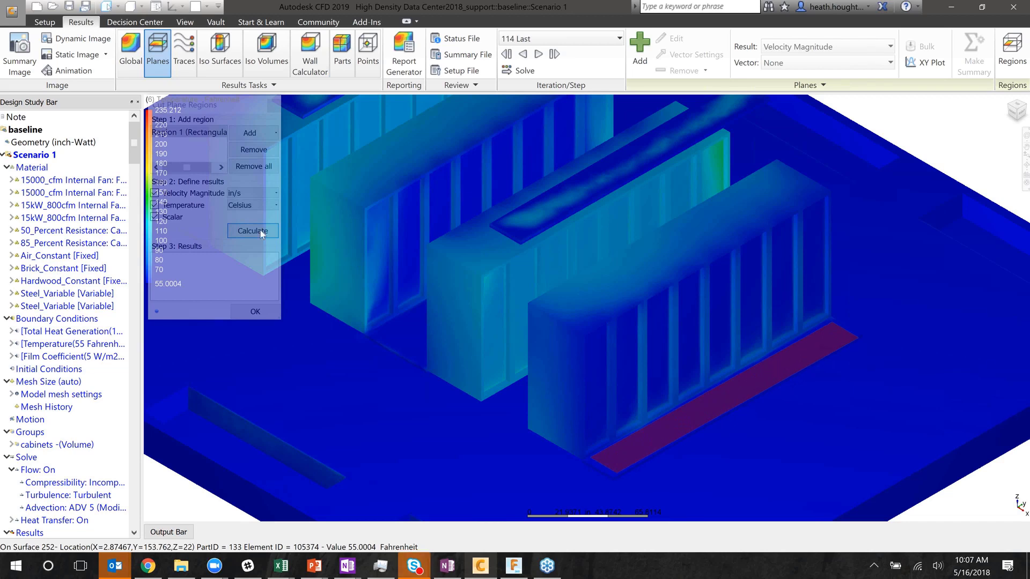
pyautogui.click(241, 234)
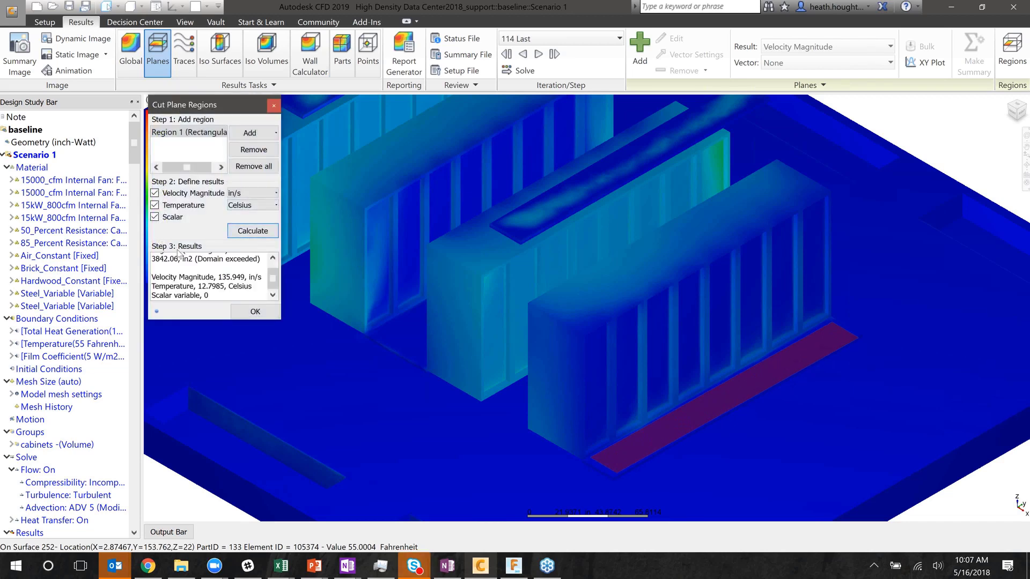
pyautogui.moveTo(282, 324); pyautogui.dragTo(319, 447)
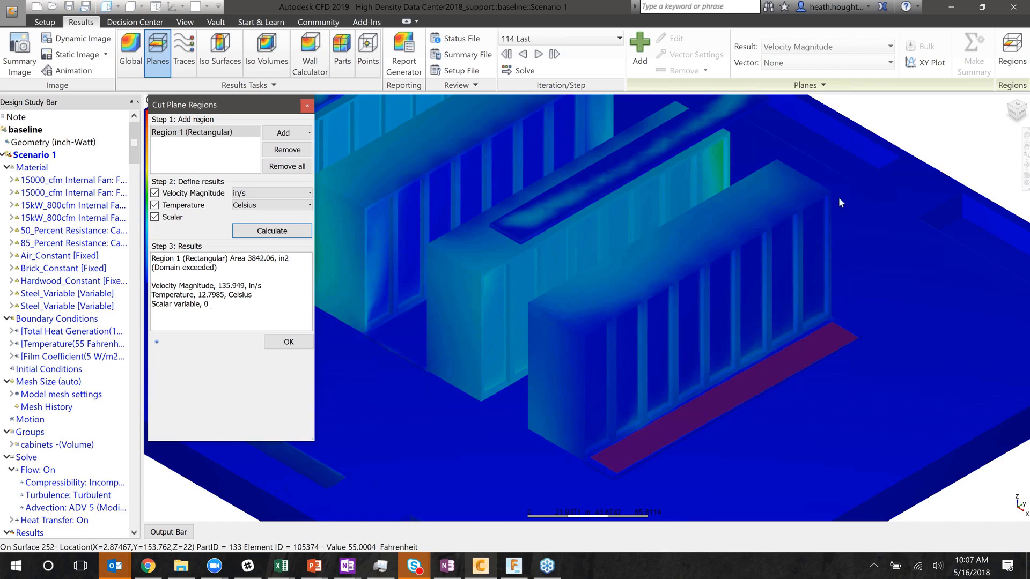
# Step: Add a second rectangular region covering the whole slatted front face of the nearest cabinet row
pyautogui.keyDown('shift'); pyautogui.moveTo(838, 198); pyautogui.dragTo(840, 199, button='middle'); pyautogui.keyUp('shift')
pyautogui.scroll(3, 322, 159)
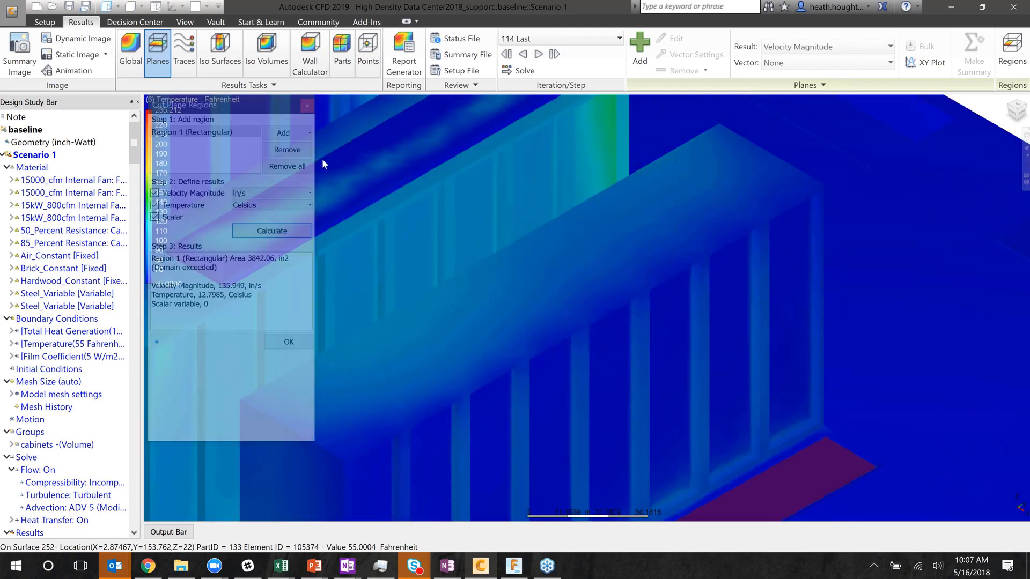
pyautogui.click(284, 133)
pyautogui.click(292, 148)
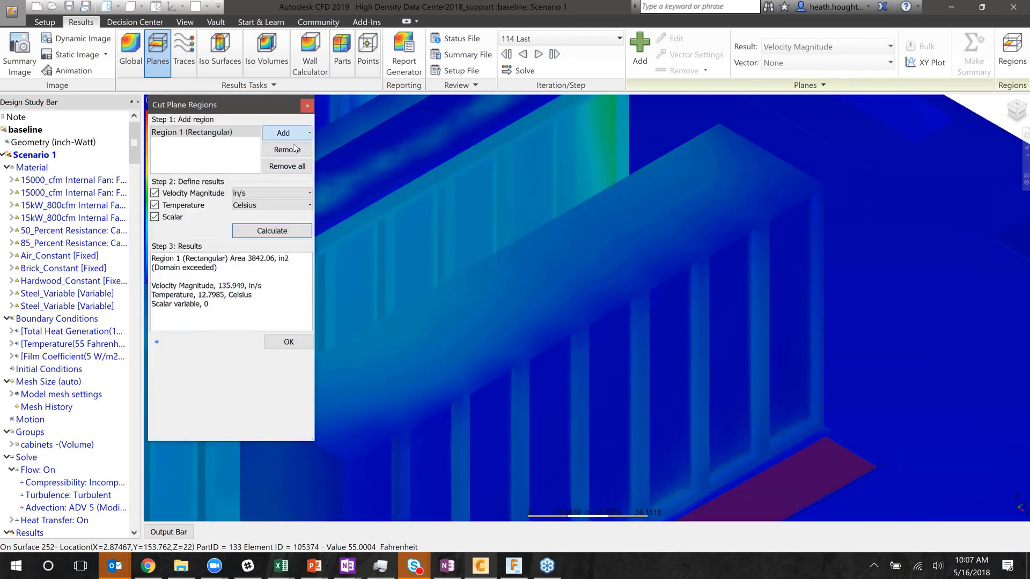
pyautogui.click(815, 192)
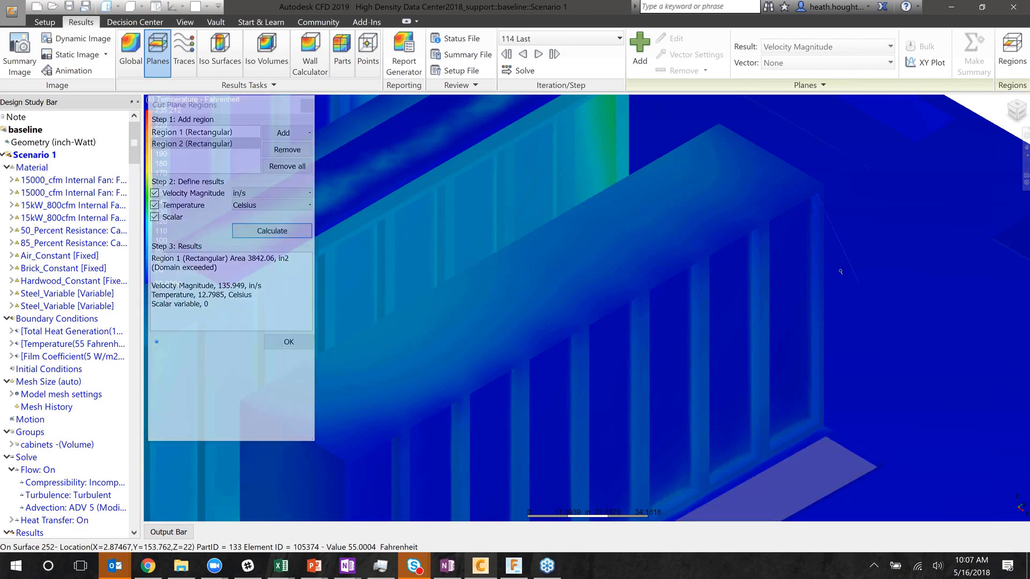
pyautogui.scroll(-2, 518, 414)
pyautogui.scroll(3, 518, 414)
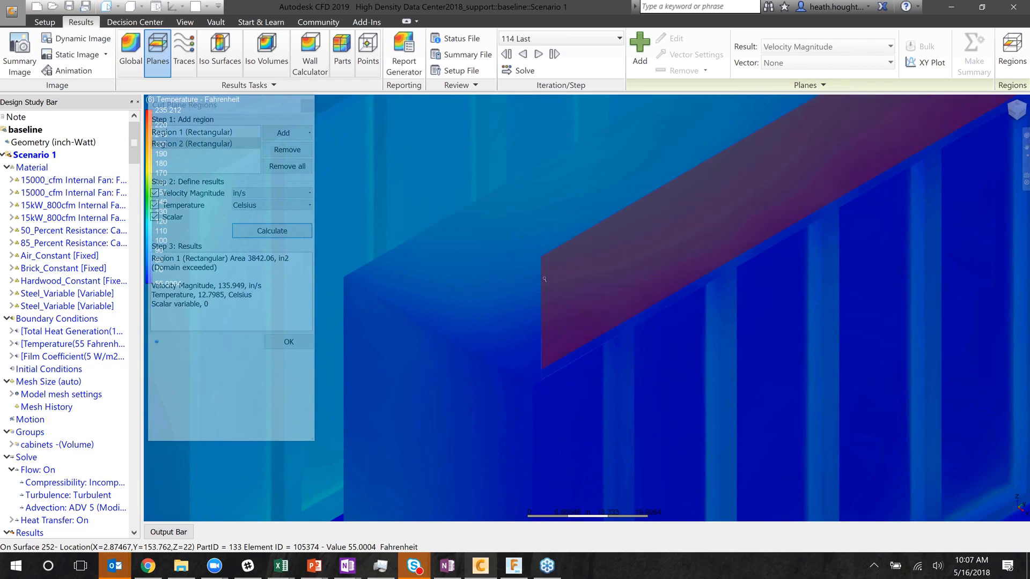
pyautogui.scroll(-2, 545, 279)
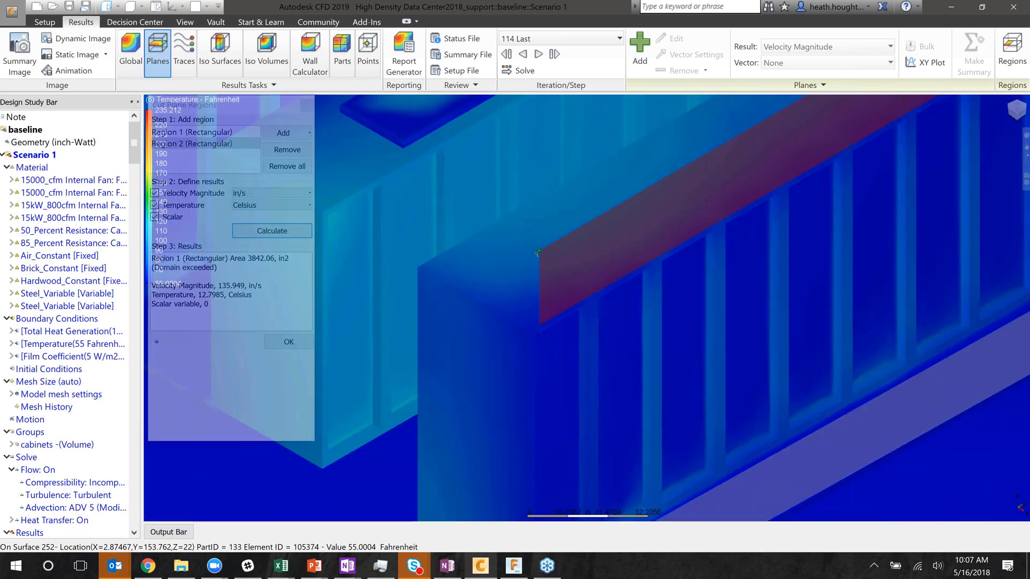
pyautogui.scroll(-2, 535, 420)
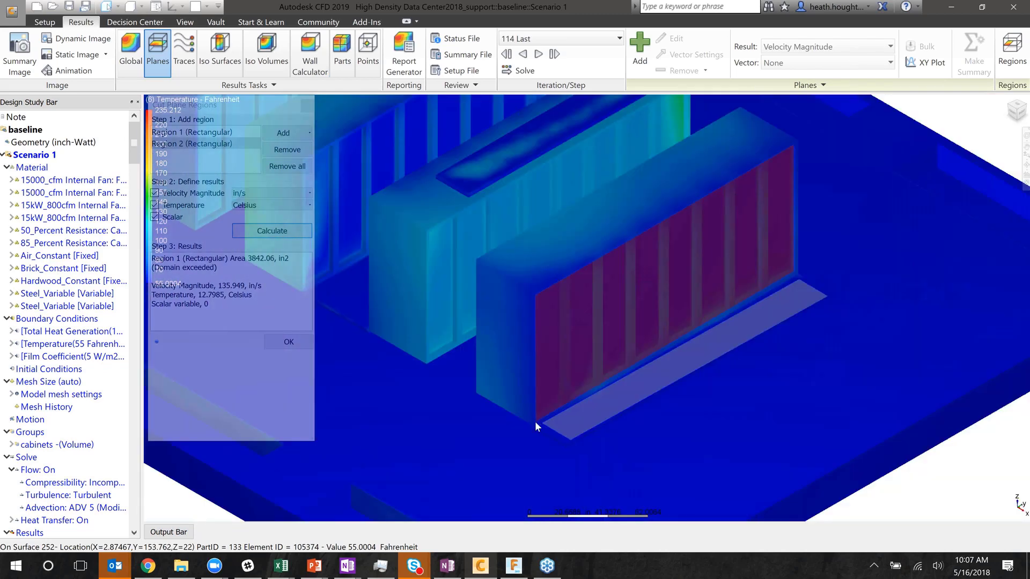
# Step: Calculate the velocity, temperature and scalar results for the region on the nearest cabinet row's front face
pyautogui.click(287, 134)
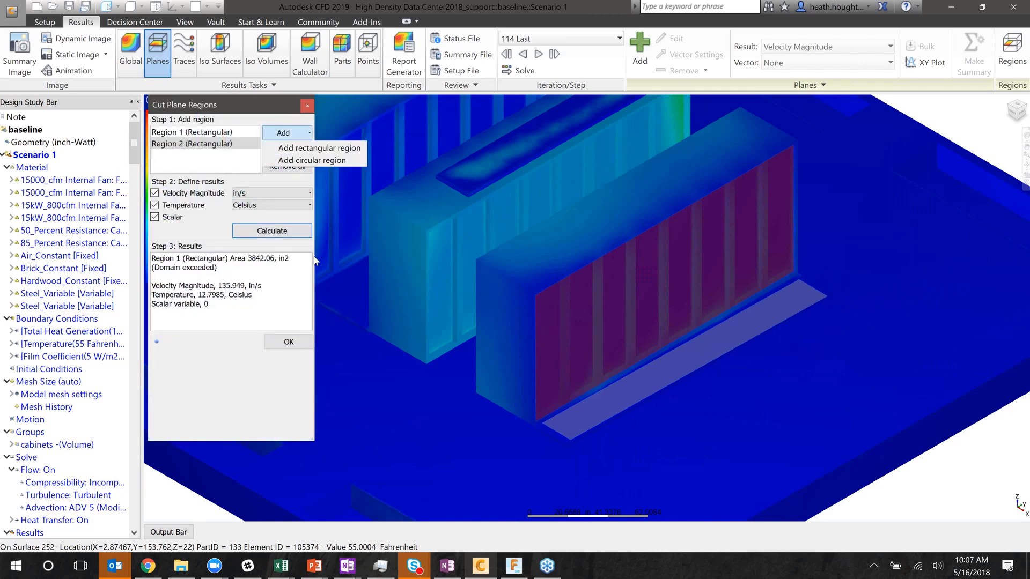
pyautogui.click(269, 116)
pyautogui.click(271, 230)
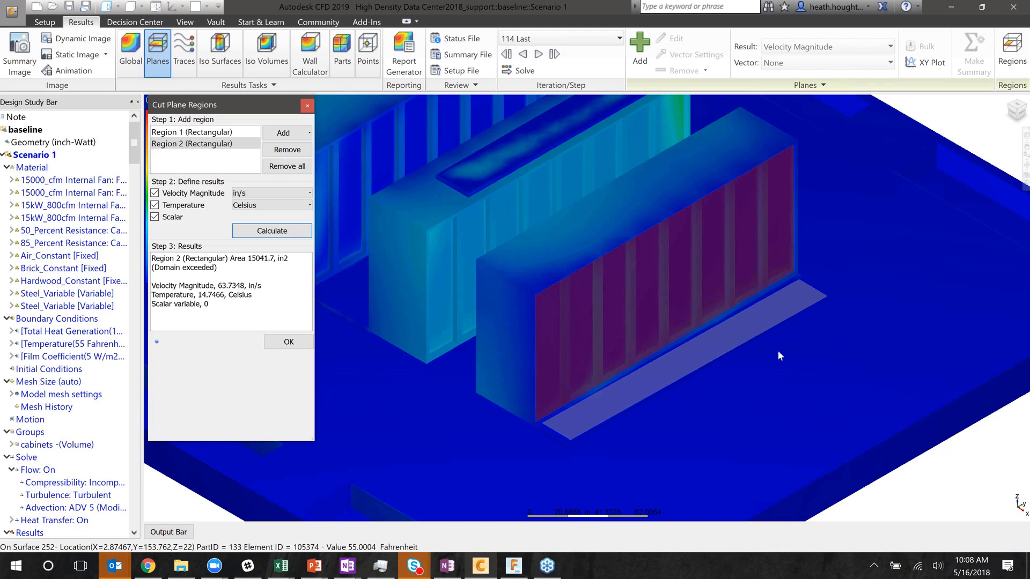
# Step: Add a third rectangular region covering the slatted front face of the third cabinet row from the front
pyautogui.scroll(2, 778, 351)
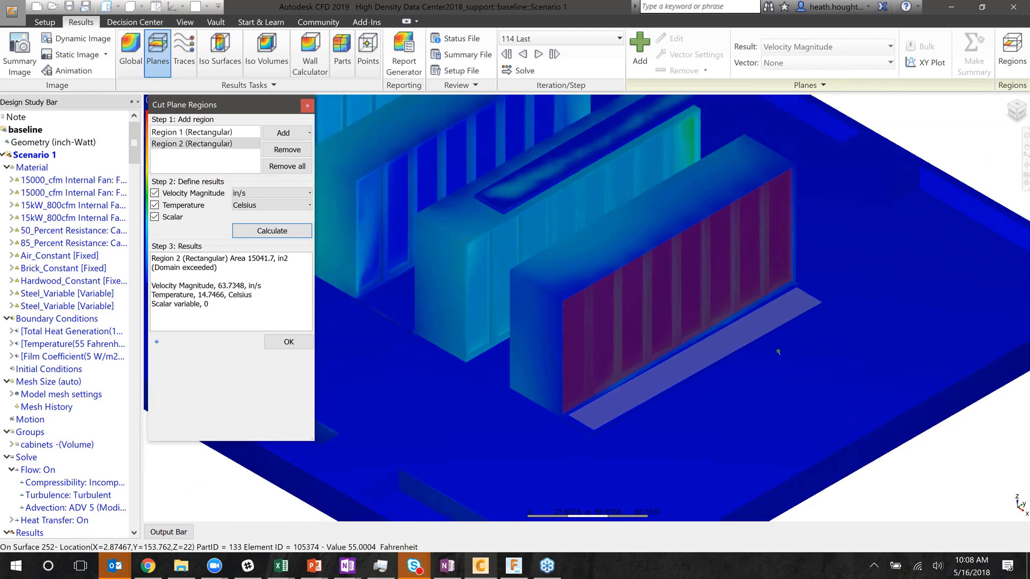
pyautogui.scroll(2, 778, 351)
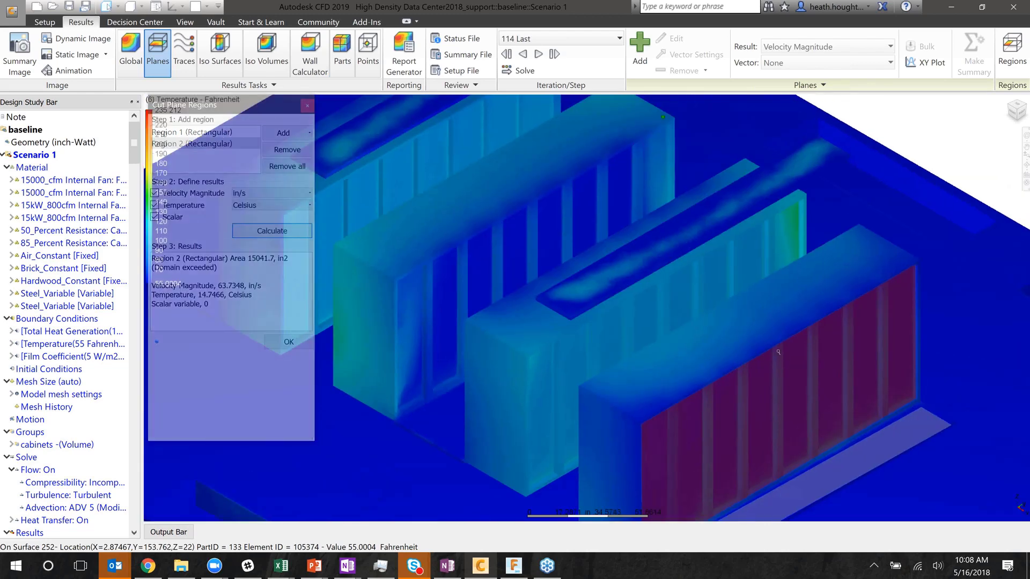
pyautogui.scroll(3, 760, 358)
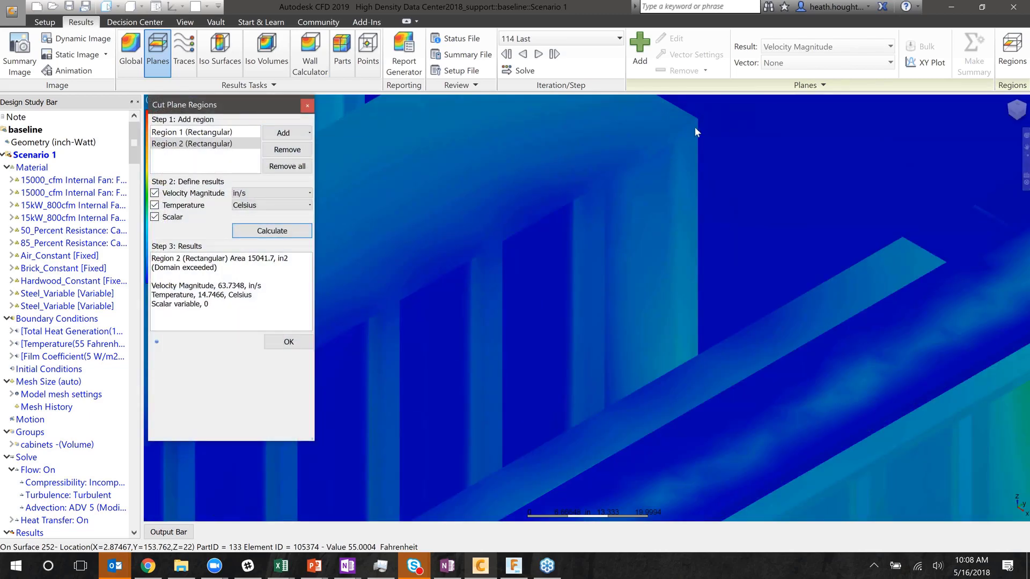
pyautogui.click(697, 125)
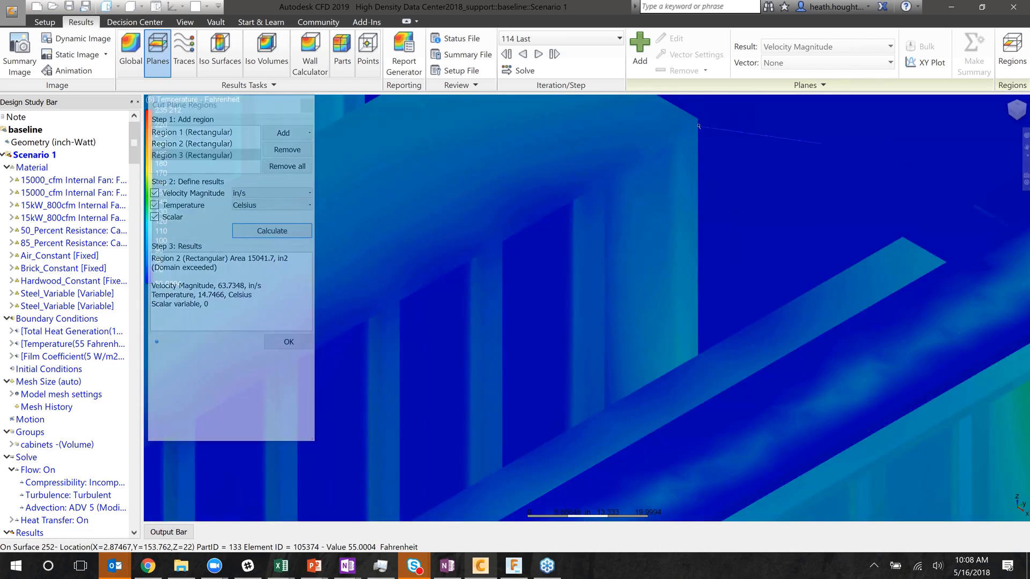
pyautogui.scroll(-3, 821, 146)
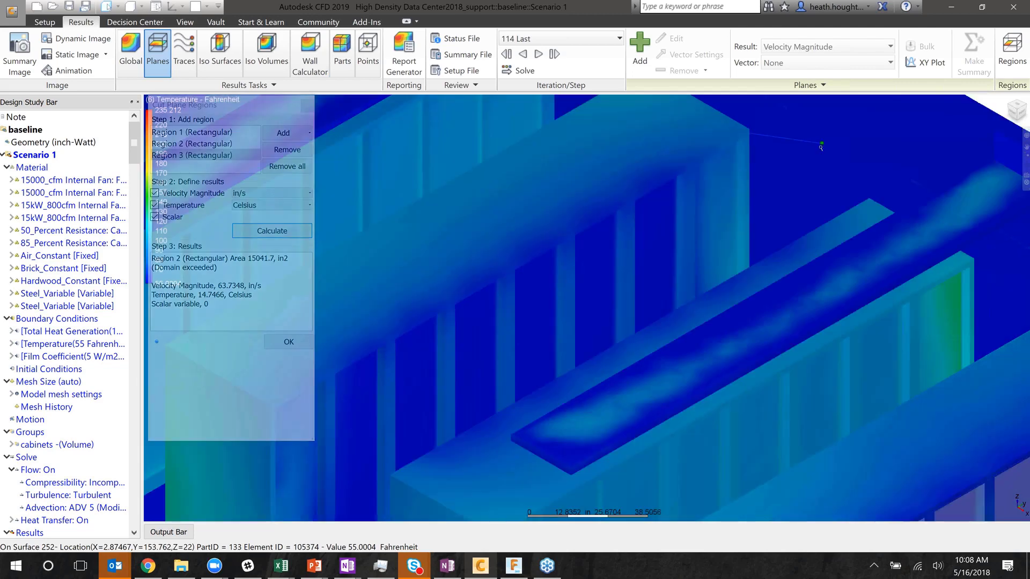
pyautogui.scroll(4, 438, 280)
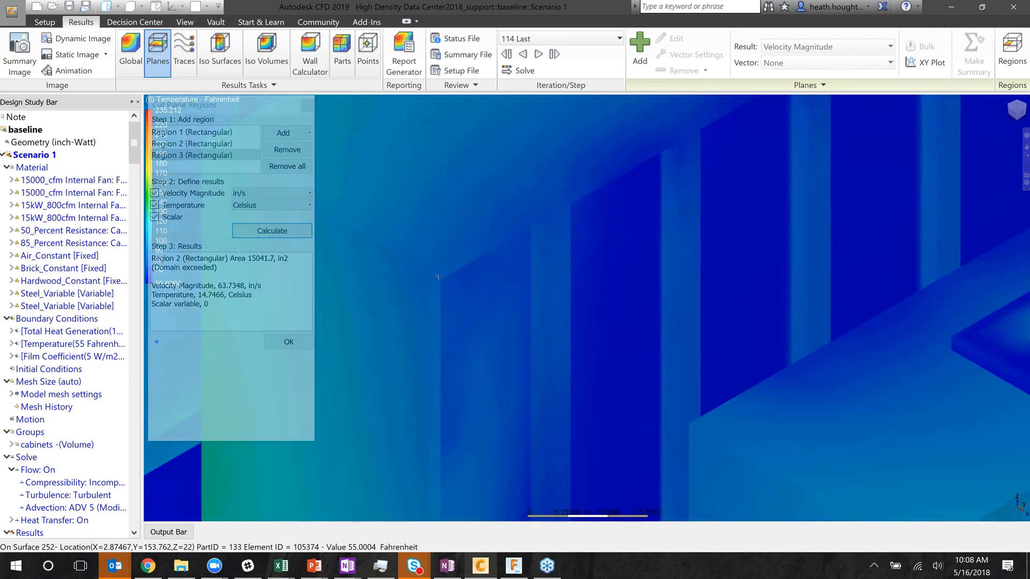
pyautogui.scroll(-4, 438, 277)
pyautogui.scroll(2, 437, 277)
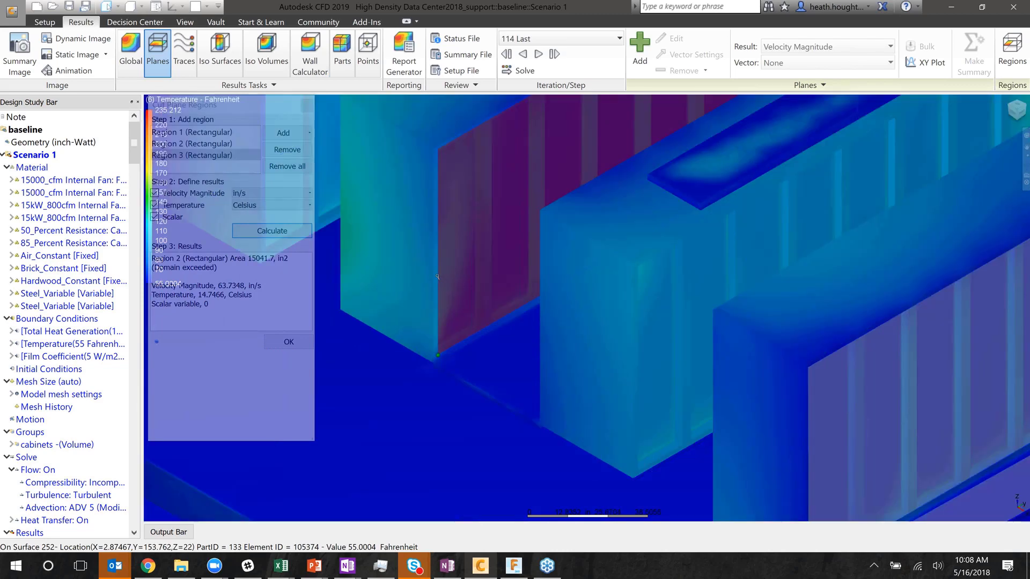
pyautogui.scroll(2, 437, 360)
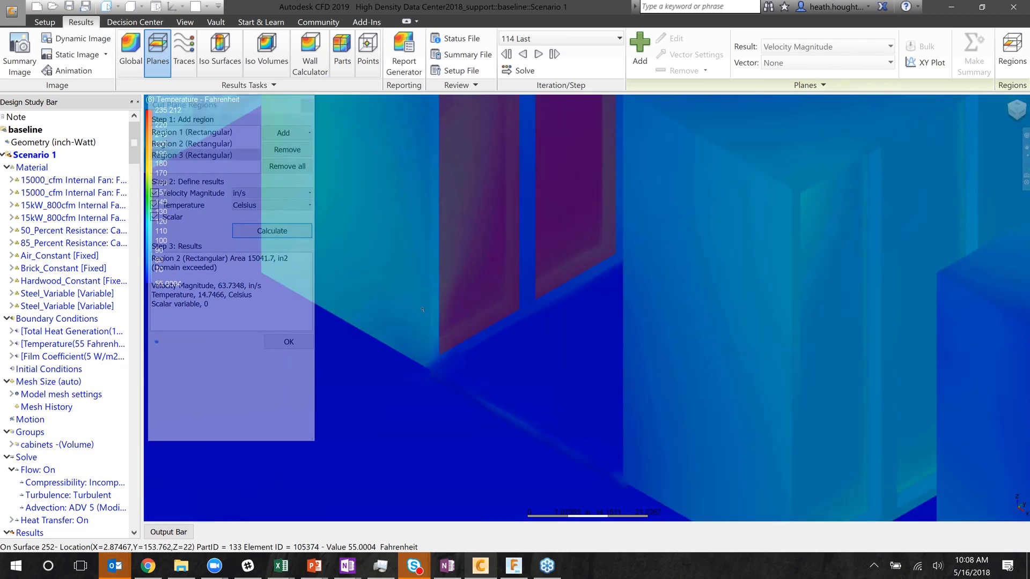
pyautogui.scroll(-1, 451, 320)
pyautogui.scroll(-4, 450, 321)
# Step: Calculate the results for the third-row region and again for the nearest row's front-face region, closing the regions dialog
pyautogui.click(272, 231)
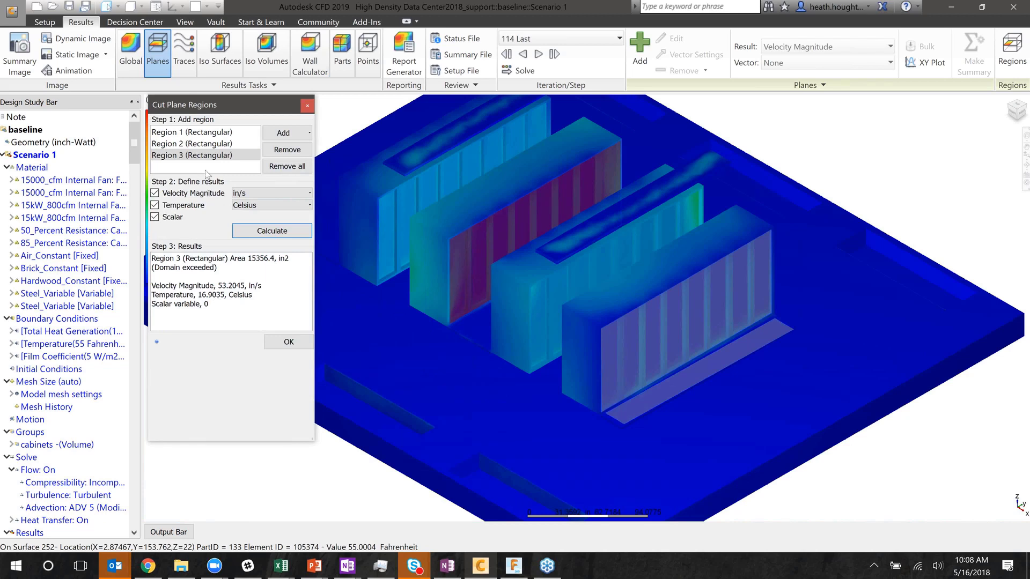
pyautogui.click(209, 146)
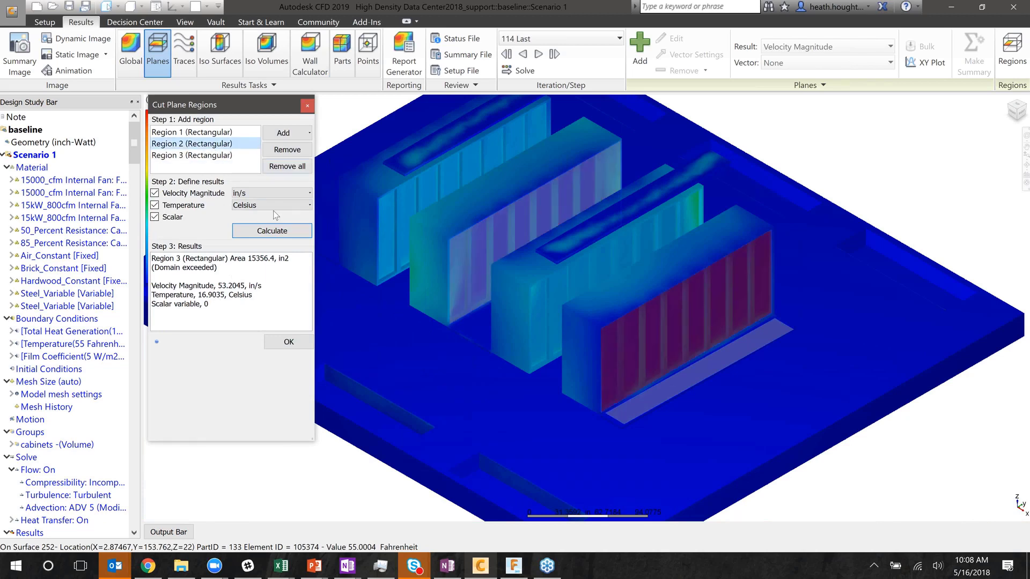
pyautogui.click(272, 231)
pyautogui.click(308, 109)
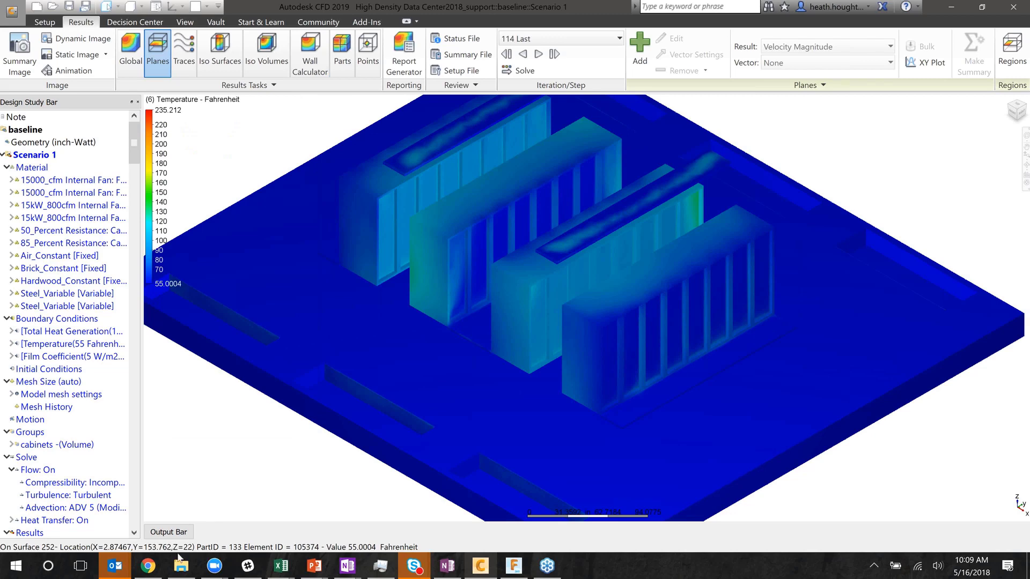
# Step: Switch to the PowerPoint file Autodesk CFD 2019 GL.pptx and present it from the UI and Results slide to the Results Regions slide
pyautogui.click(321, 576)
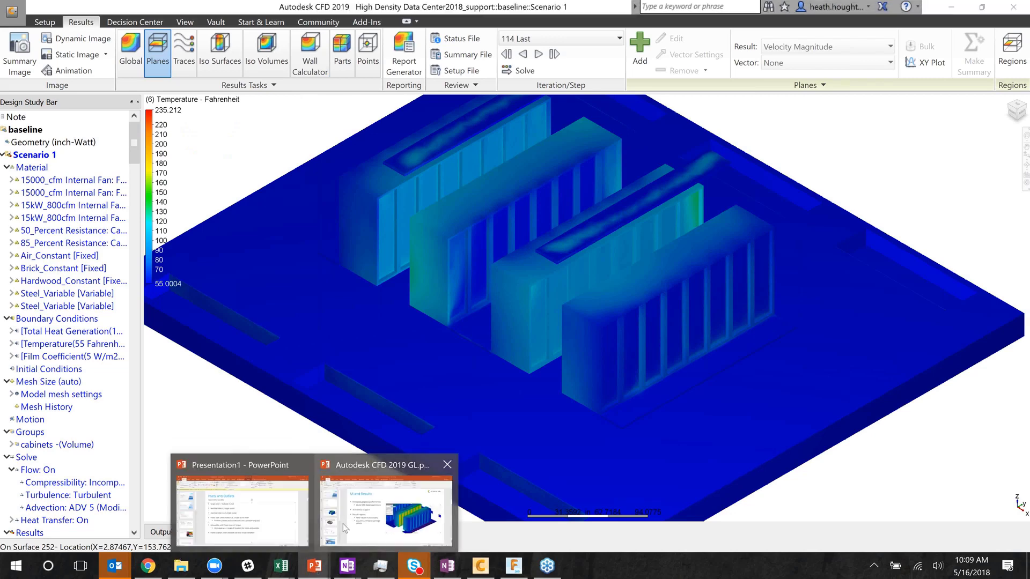
pyautogui.click(346, 526)
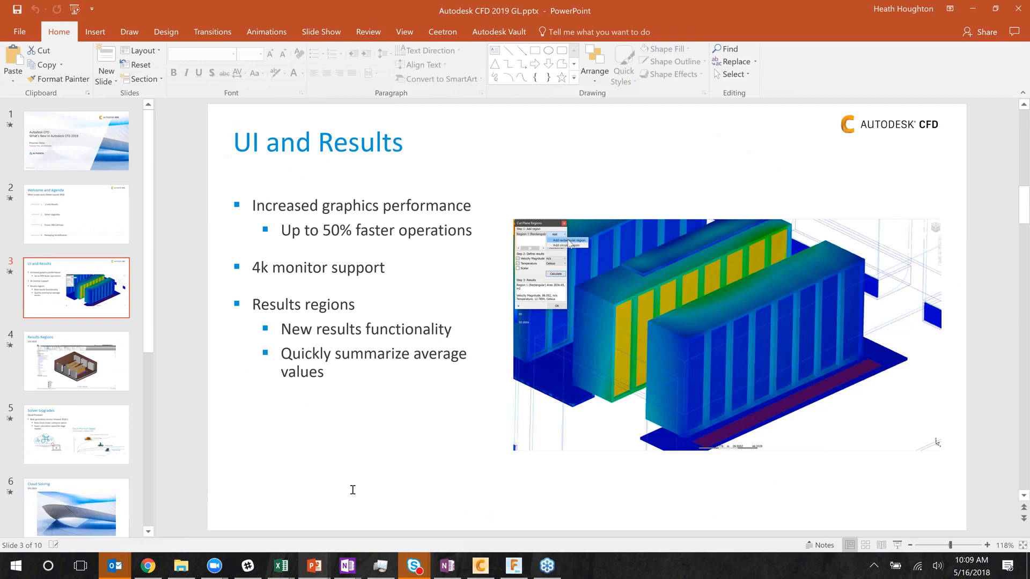
pyautogui.click(898, 545)
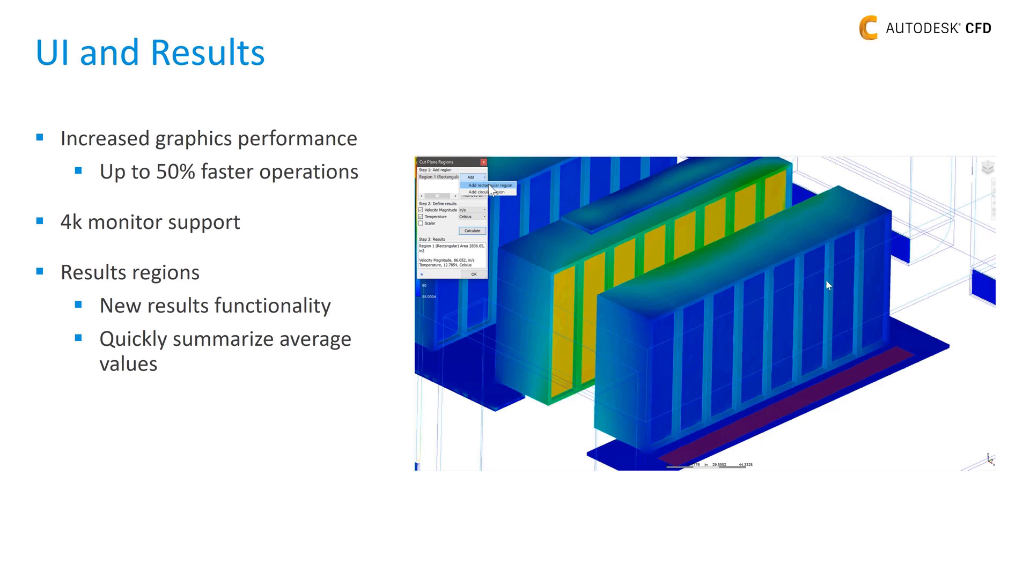
pyautogui.click(809, 308)
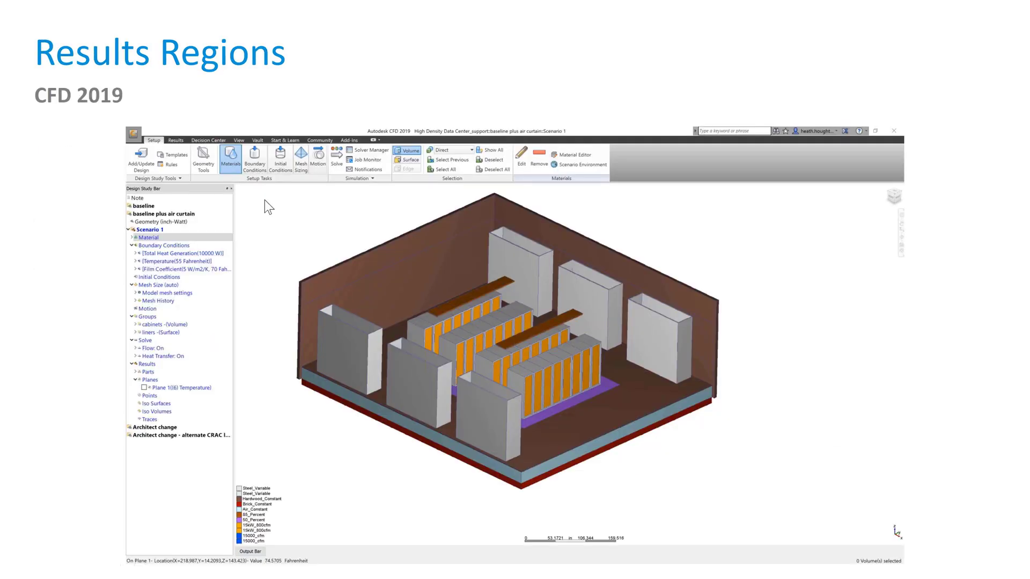
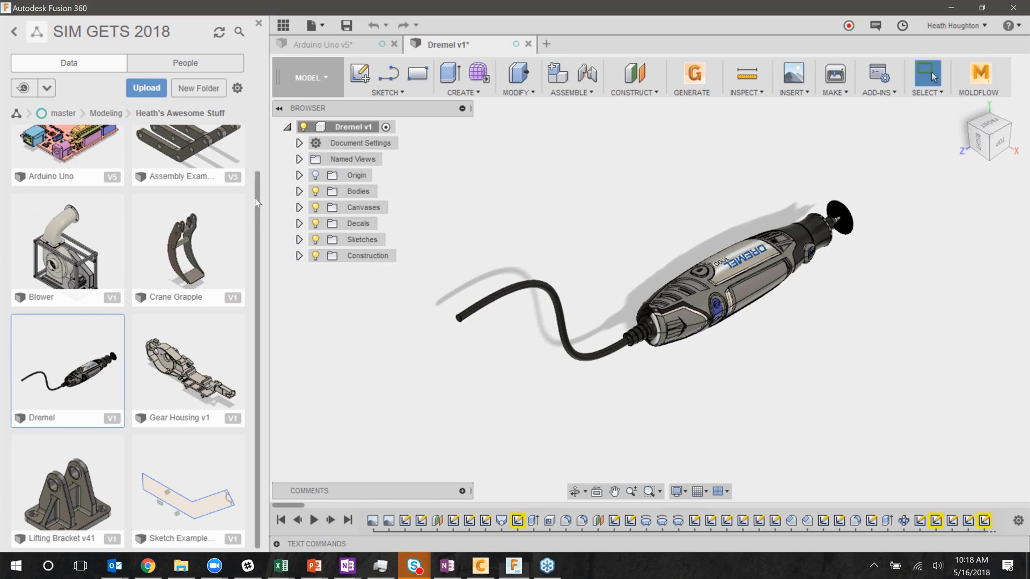
# Step: Take the Dremel model into the Simulation workspace and start simplifying its geometry for simulation
pyautogui.scroll(1, 255, 198)
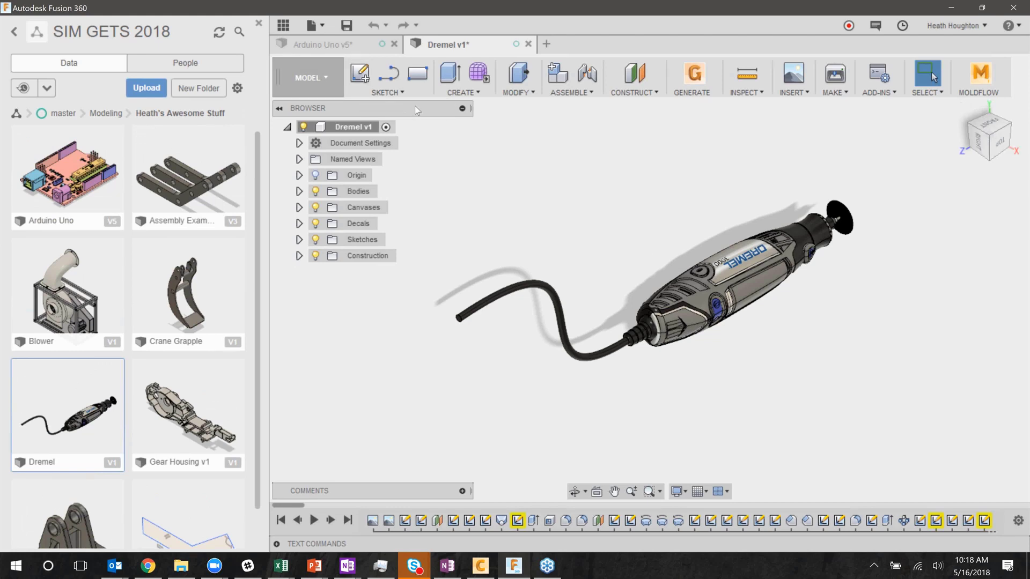
pyautogui.click(331, 79)
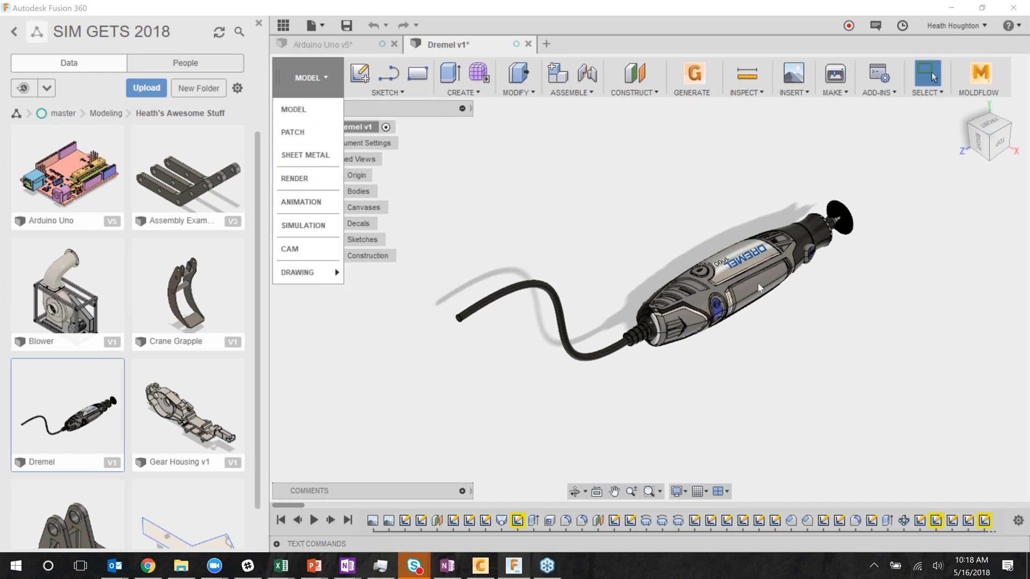
pyautogui.click(315, 229)
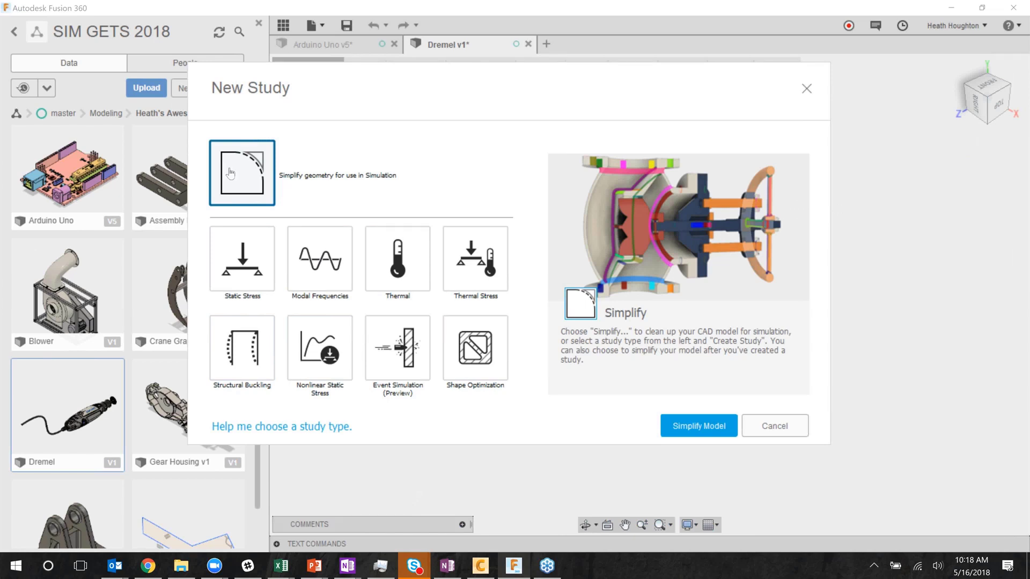
pyautogui.click(709, 427)
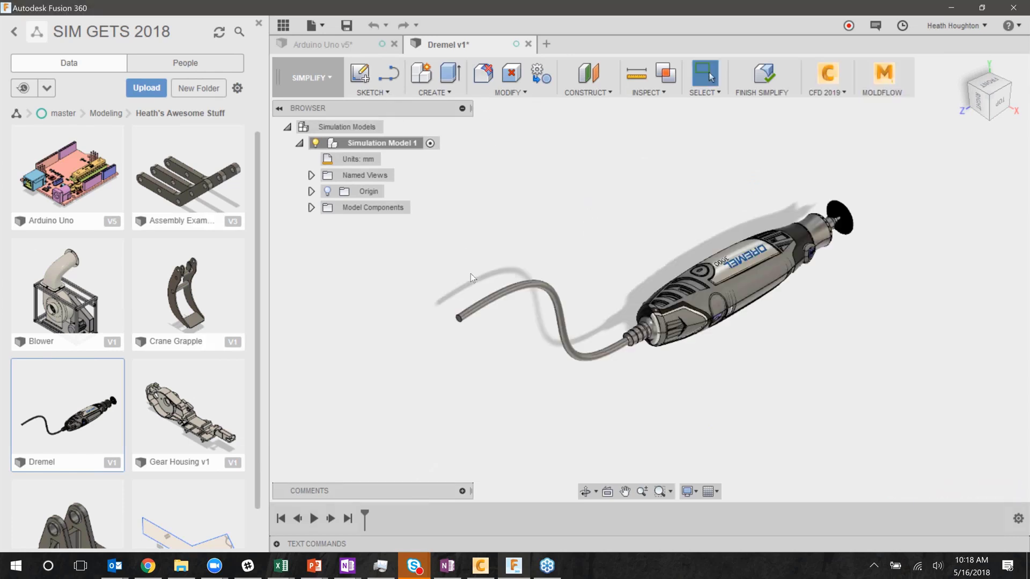
# Step: Review the Create and Modify commands offered for simplifying the Dremel simulation model
pyautogui.click(434, 92)
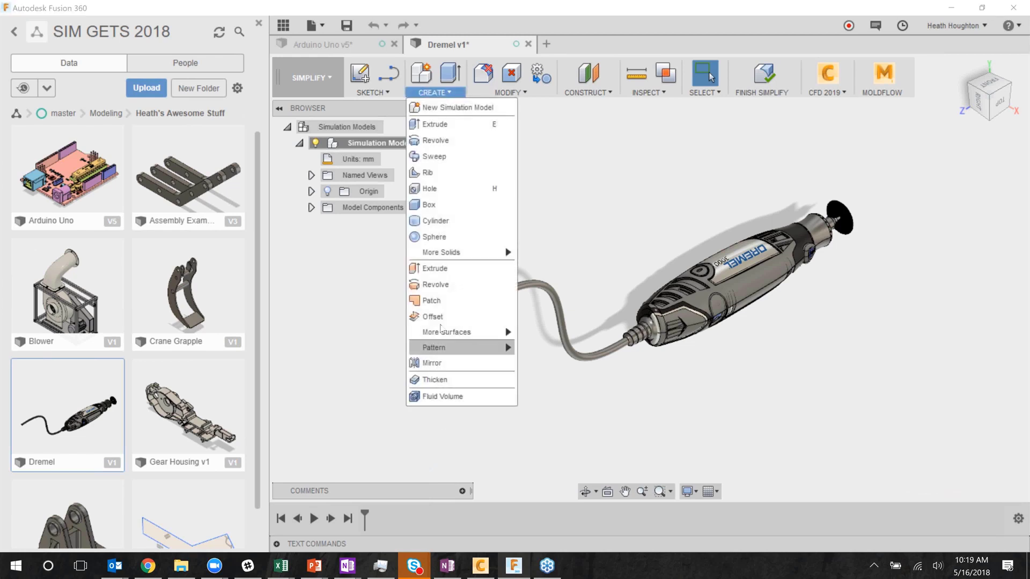
pyautogui.moveTo(529, 91)
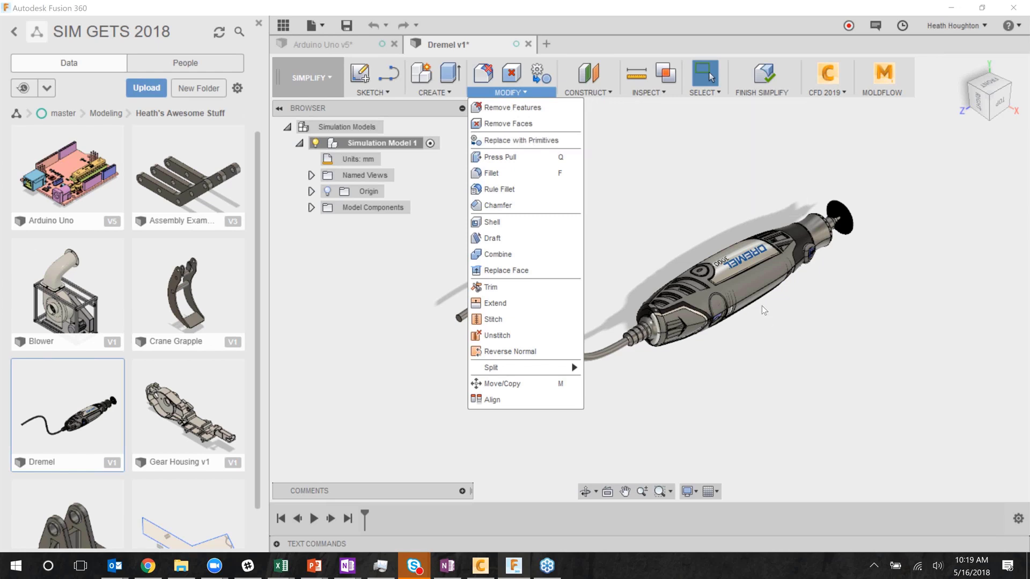
pyautogui.click(553, 63)
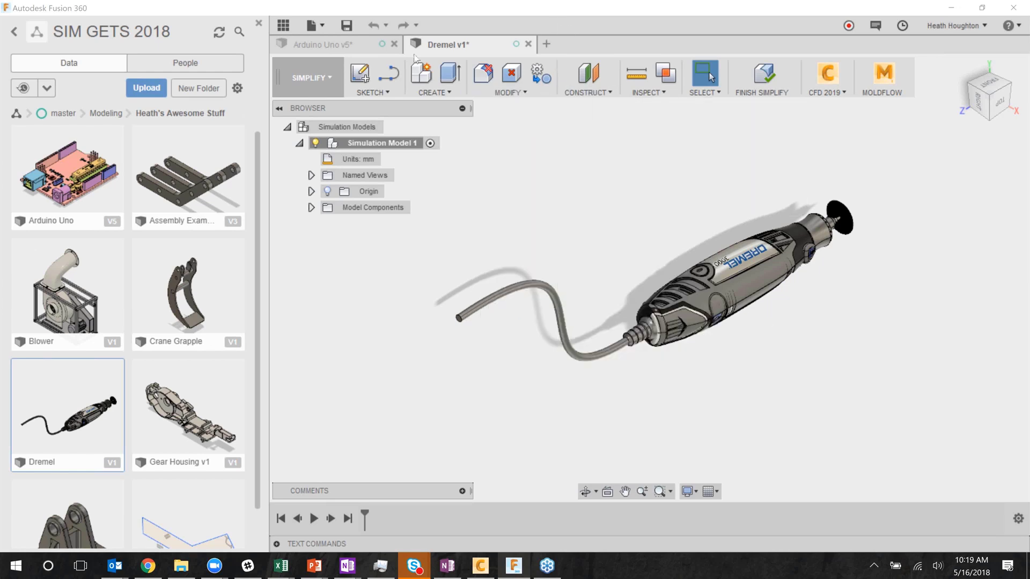
# Step: Switch to the Arduino Uno v5 design and examine its full-detail board and component tree in the Model workspace
pyautogui.click(346, 44)
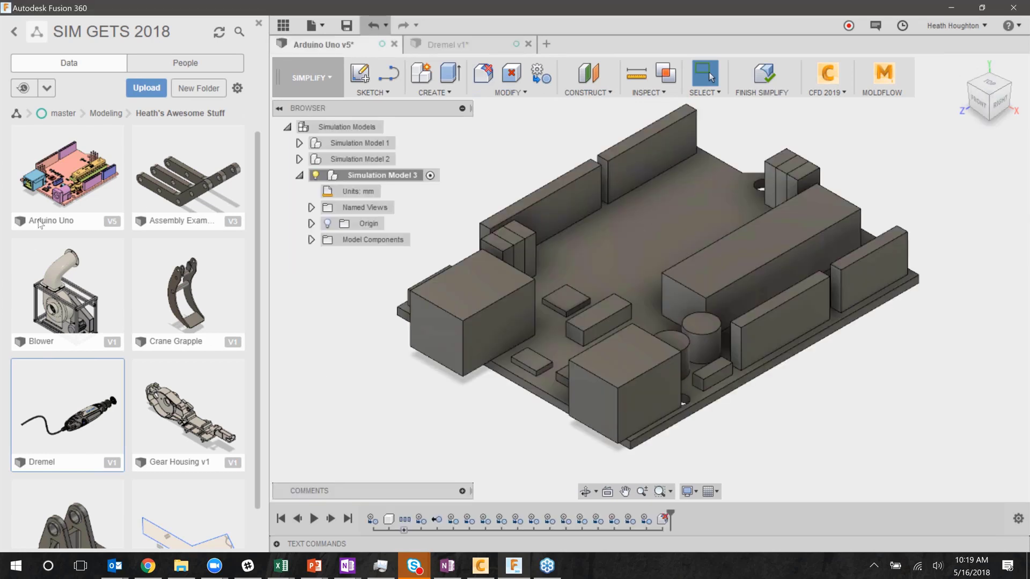
pyautogui.click(326, 77)
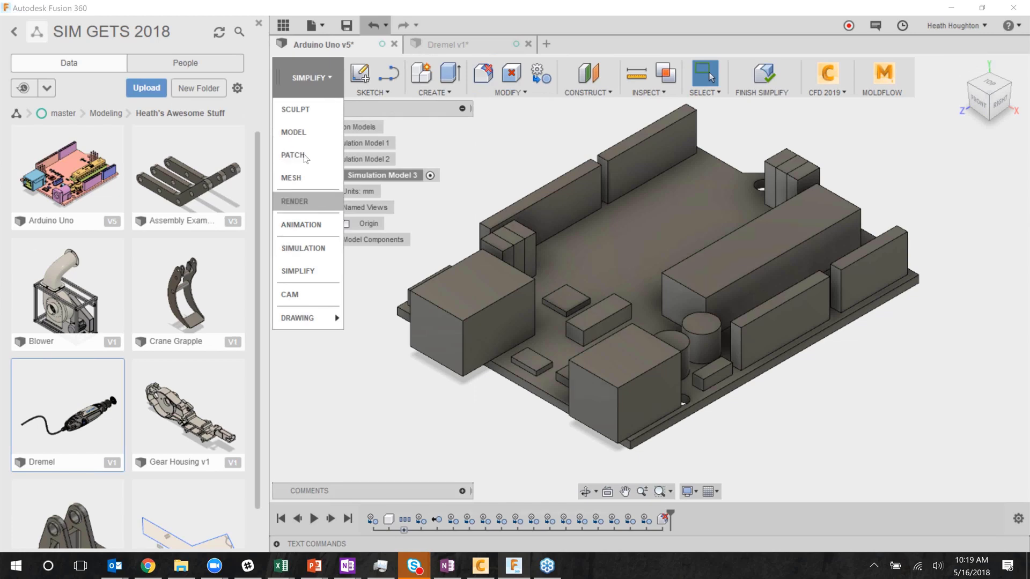
pyautogui.click(305, 132)
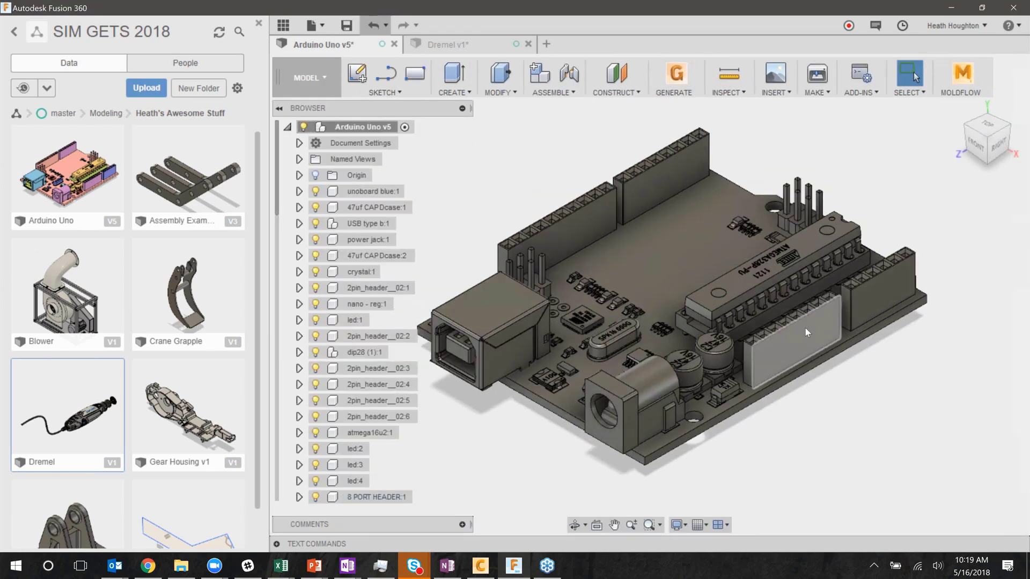
pyautogui.scroll(-1, 806, 327)
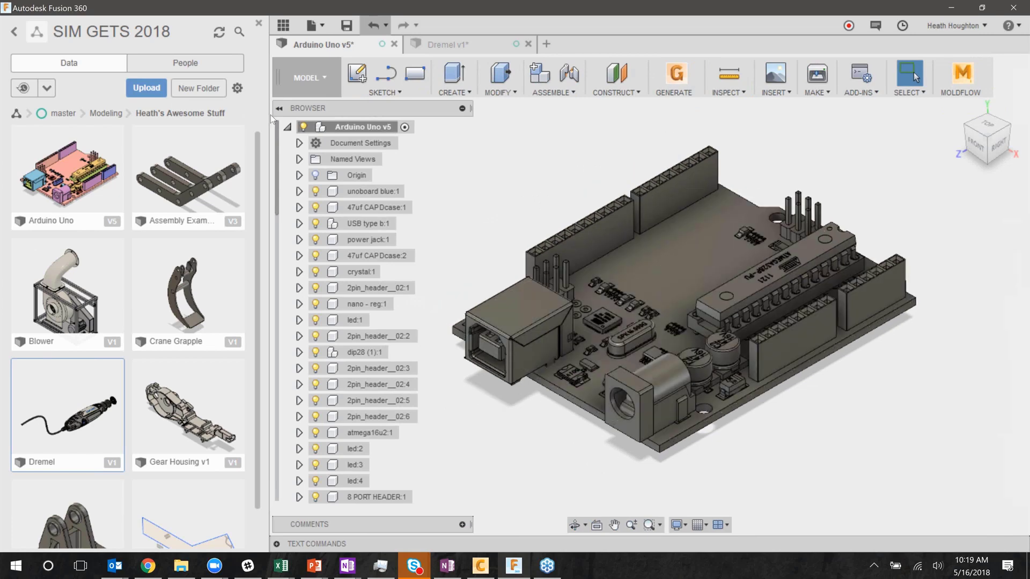
pyautogui.click(287, 127)
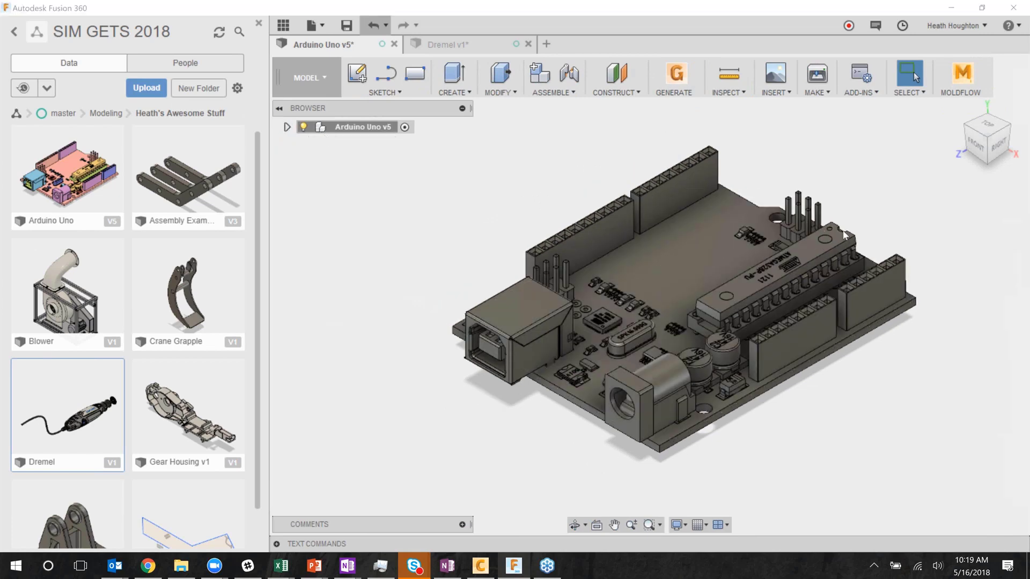
pyautogui.click(288, 126)
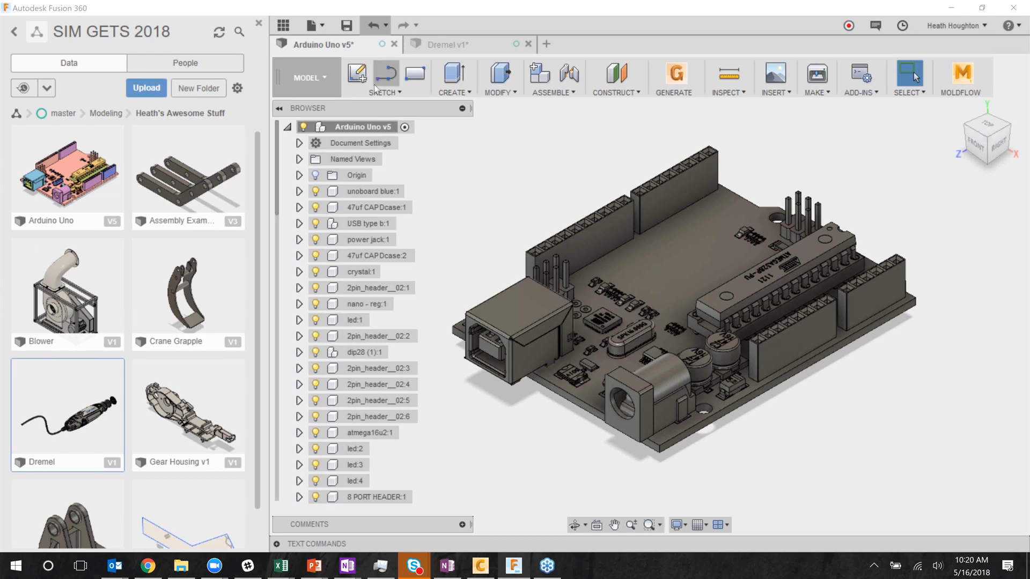
# Step: Take the Arduino Uno design into the Simulation workspace and open its simulation models for simplification
pyautogui.click(330, 79)
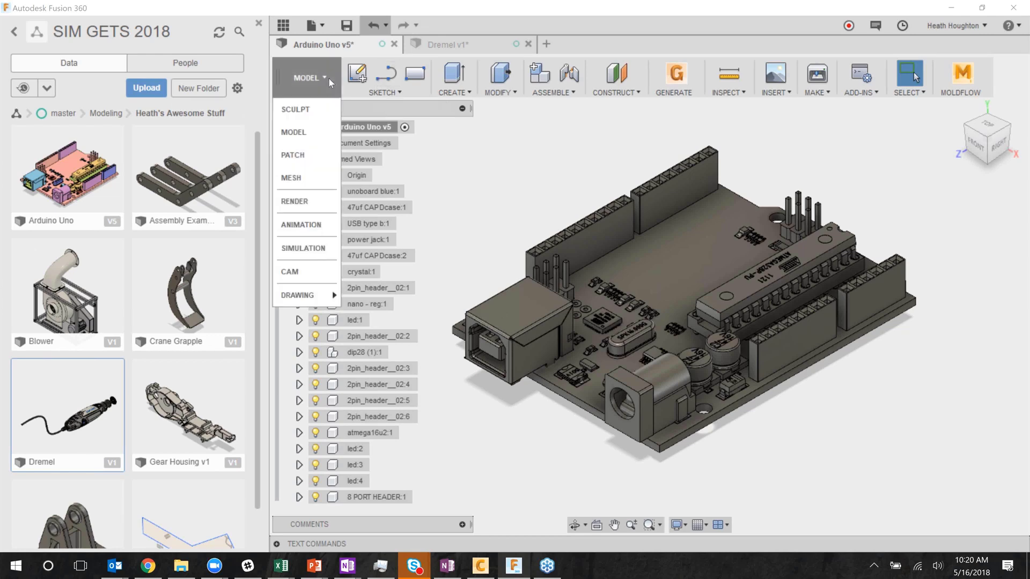
pyautogui.click(325, 249)
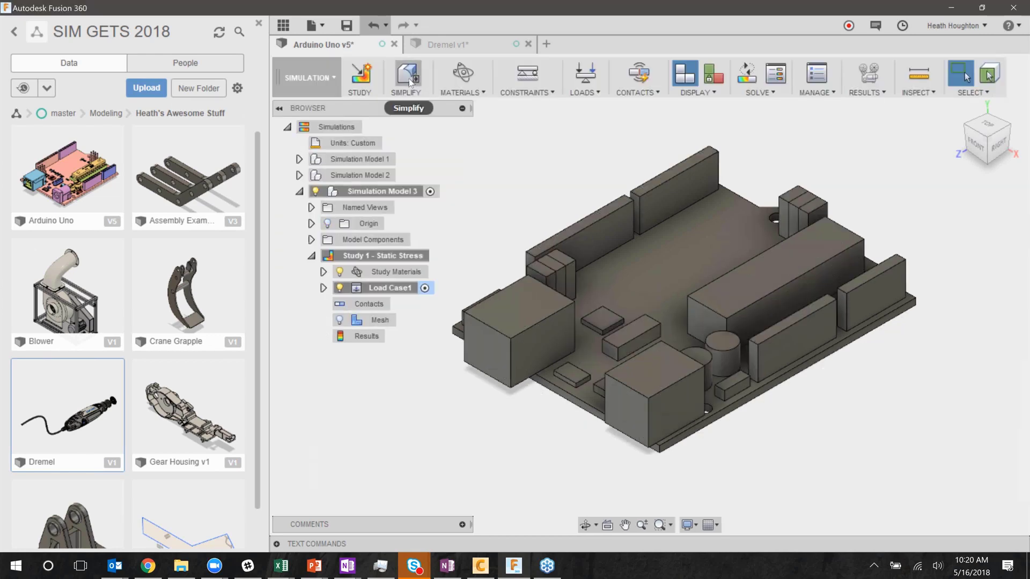
pyautogui.click(409, 78)
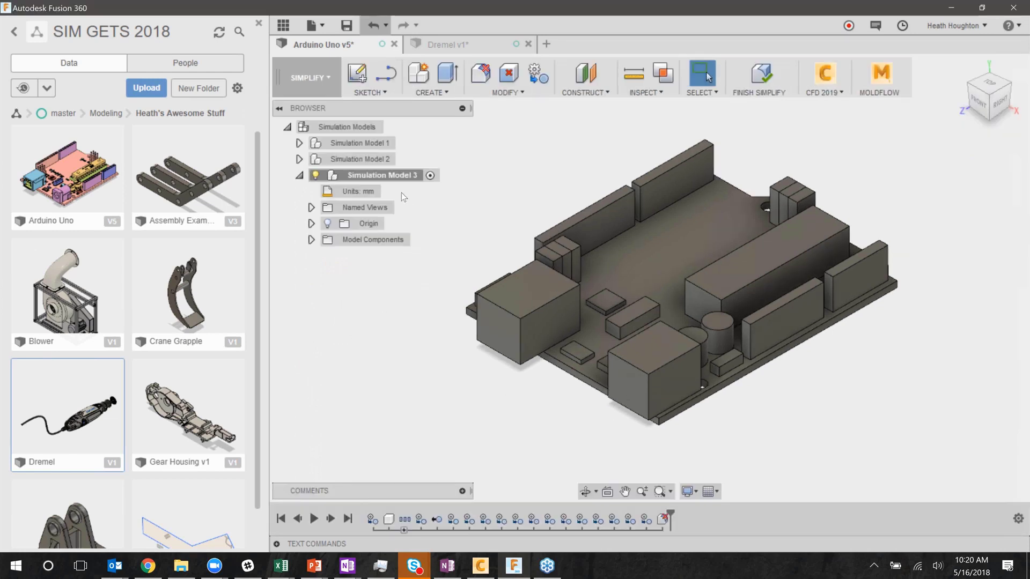
# Step: Activate Simulation Models 1, 2 and 3 in turn to compare the Arduino board's levels of simplification
pyautogui.doubleClick(367, 144)
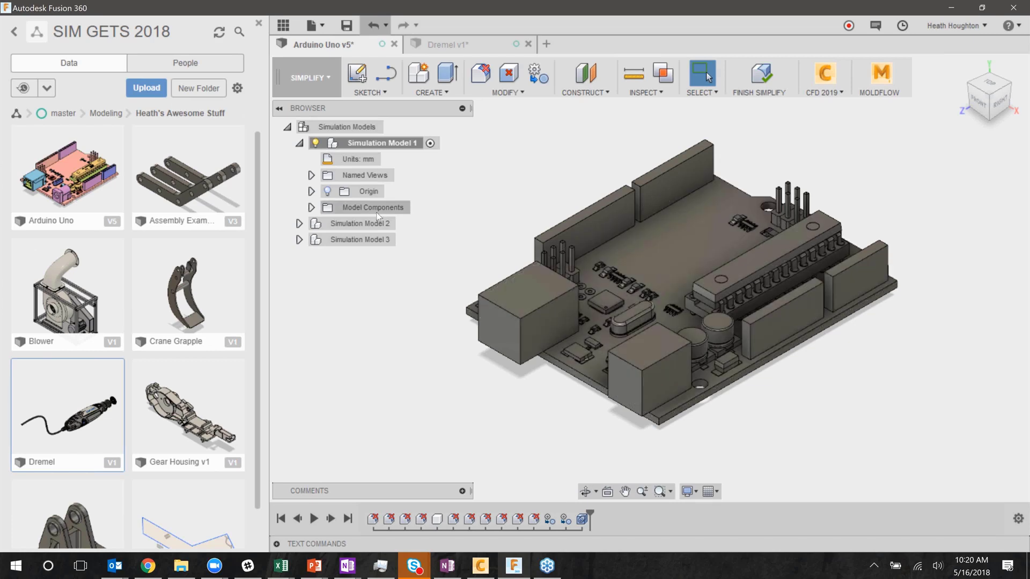
pyautogui.doubleClick(373, 224)
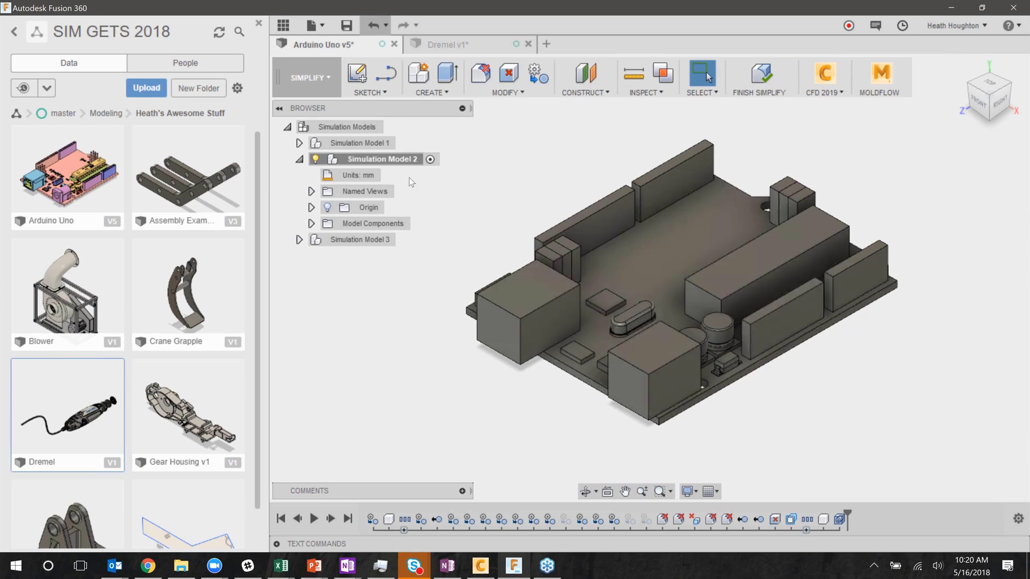
pyautogui.doubleClick(358, 240)
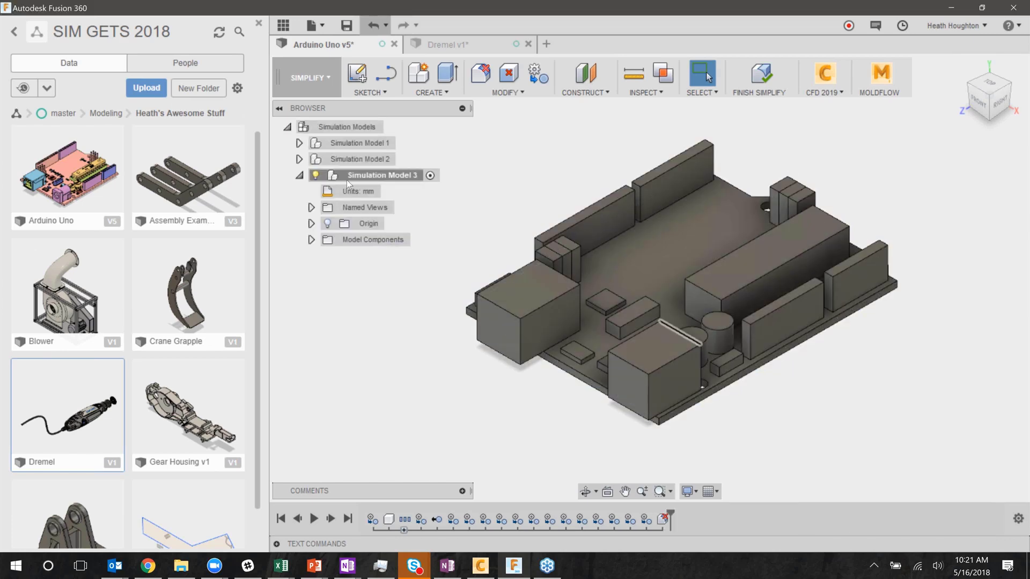
pyautogui.doubleClick(365, 160)
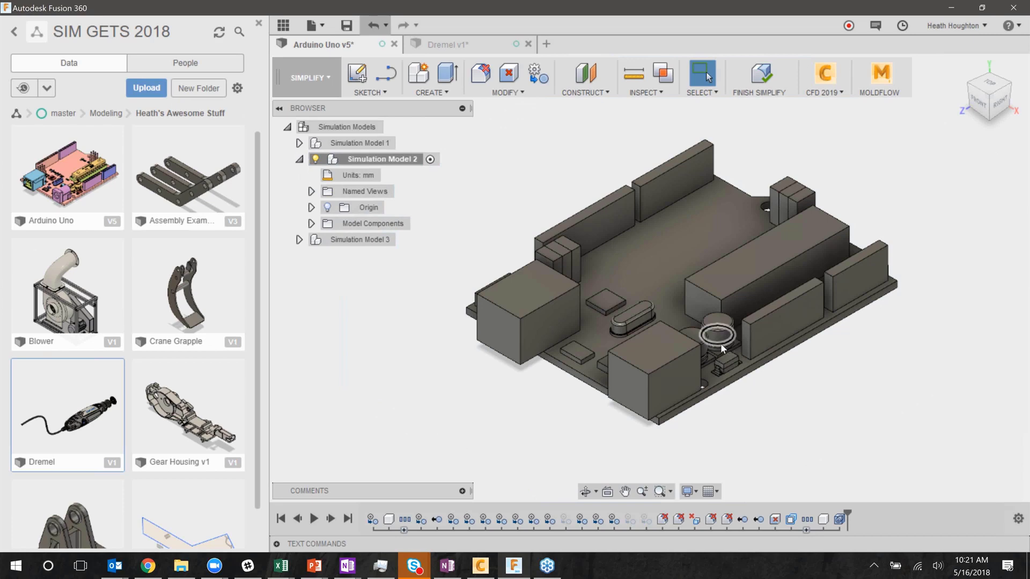
pyautogui.doubleClick(354, 143)
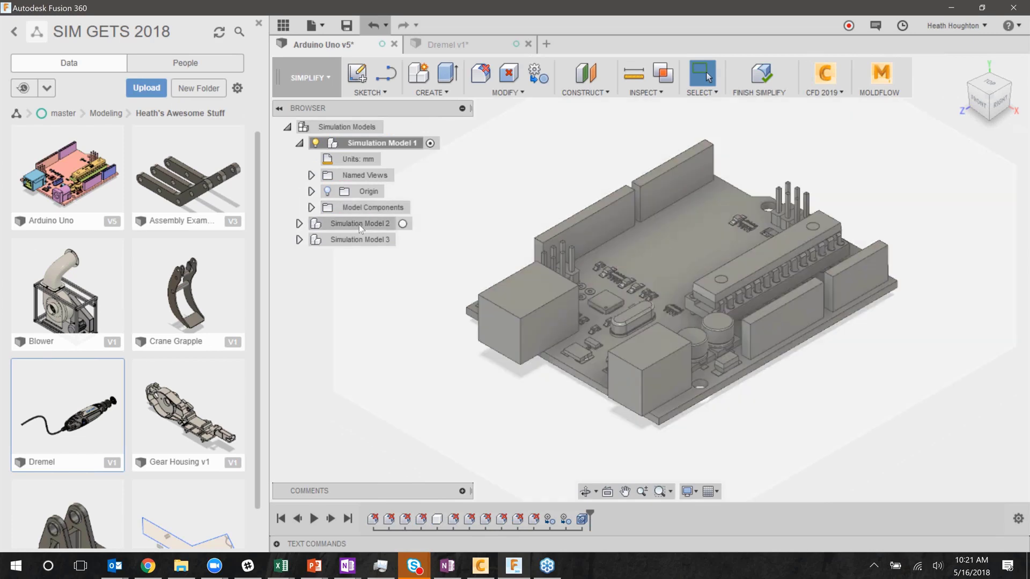
pyautogui.doubleClick(359, 223)
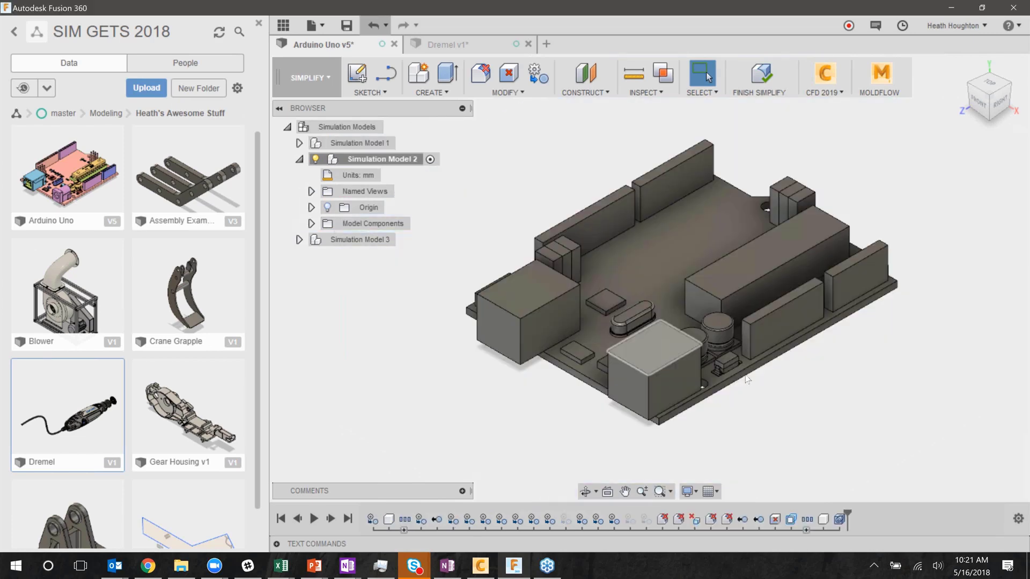
pyautogui.click(369, 241)
pyautogui.doubleClick(370, 242)
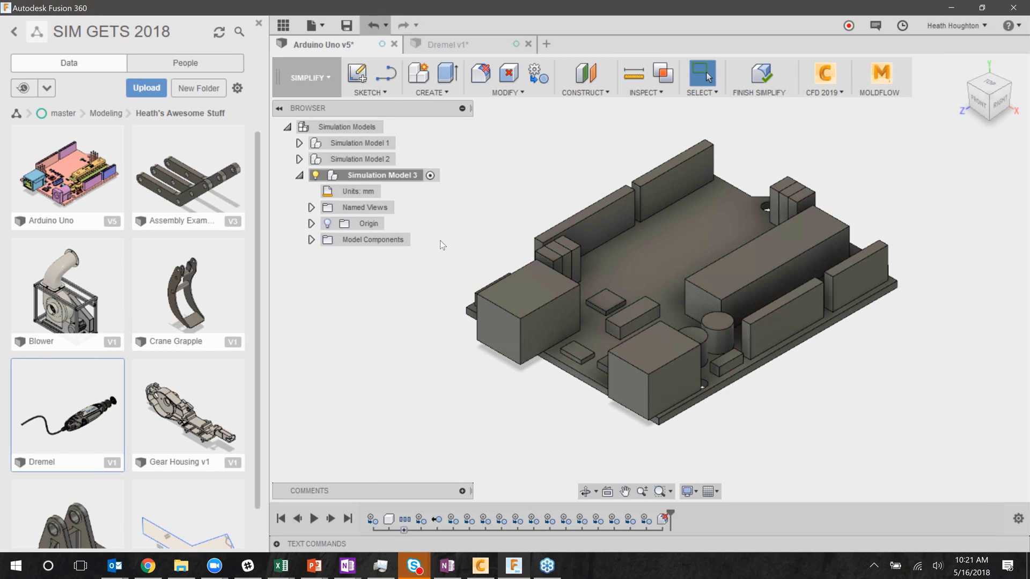
# Step: Activate Simulation Model 1, roll its timeline back to the start and replay it through the last Remove Features operation
pyautogui.doubleClick(365, 144)
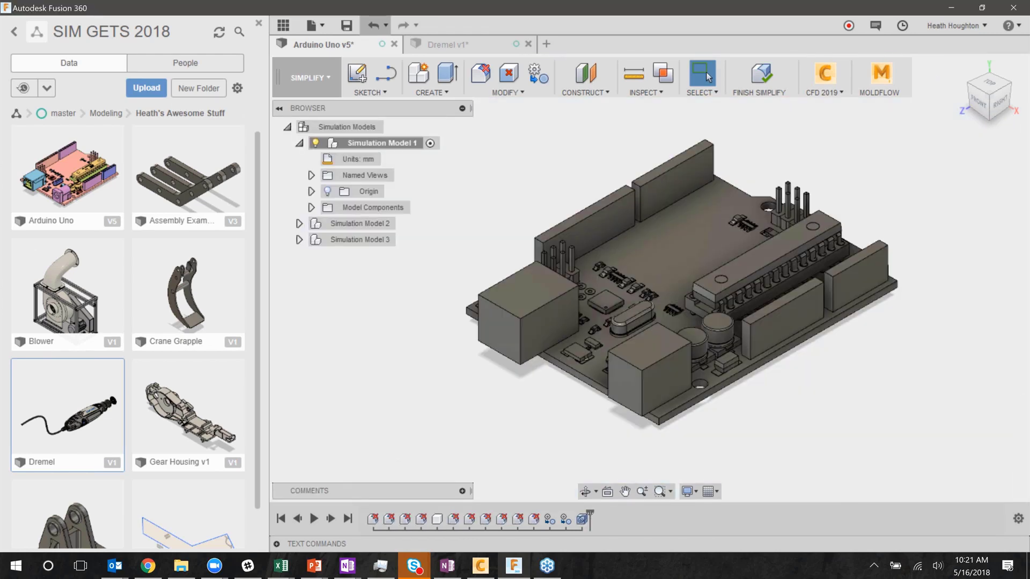
pyautogui.moveTo(589, 514); pyautogui.dragTo(364, 519)
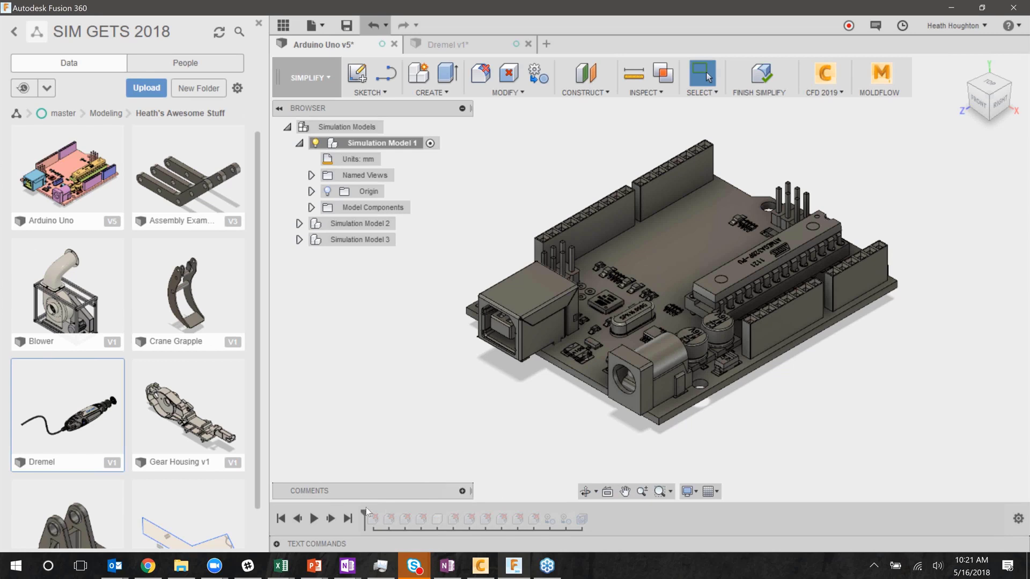
pyautogui.moveTo(365, 512); pyautogui.dragTo(380, 513)
pyautogui.moveTo(376, 512); pyautogui.dragTo(429, 513)
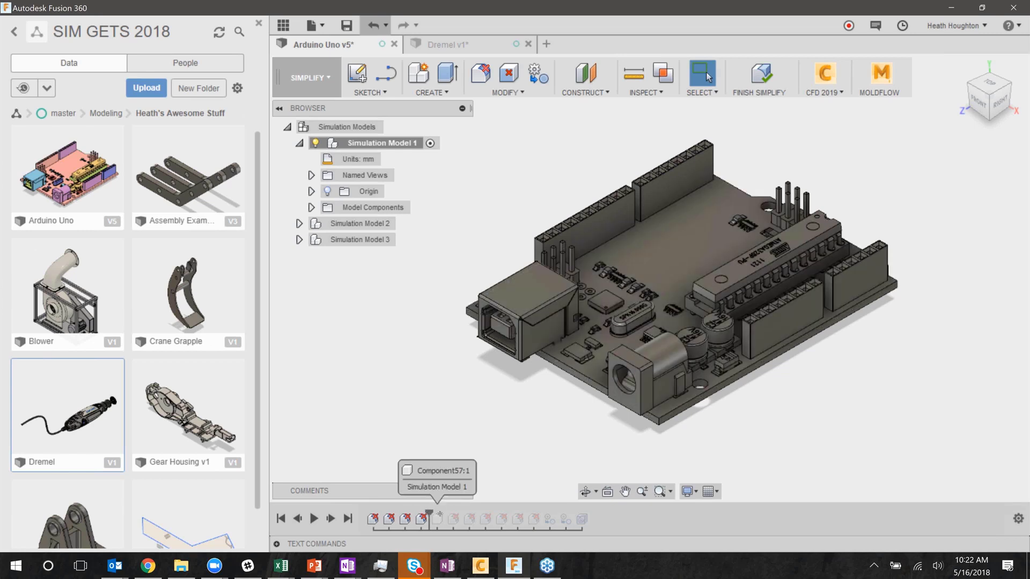
pyautogui.moveTo(429, 512); pyautogui.dragTo(445, 512)
pyautogui.moveTo(446, 512); pyautogui.dragTo(461, 513)
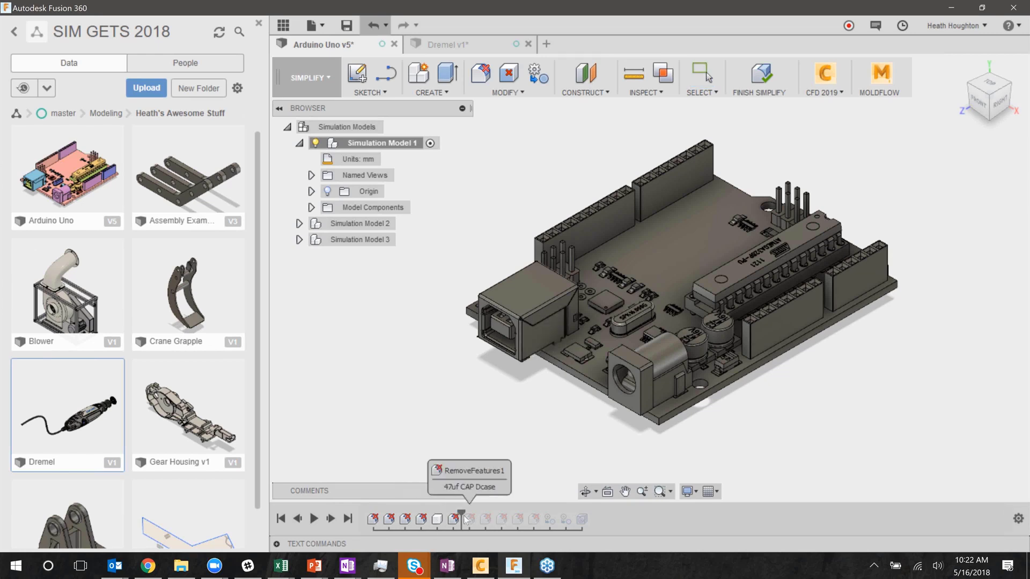
pyautogui.moveTo(466, 519)
pyautogui.mouseDown()
pyautogui.moveTo(559, 516)
pyautogui.moveTo(542, 516)
pyautogui.mouseUp()
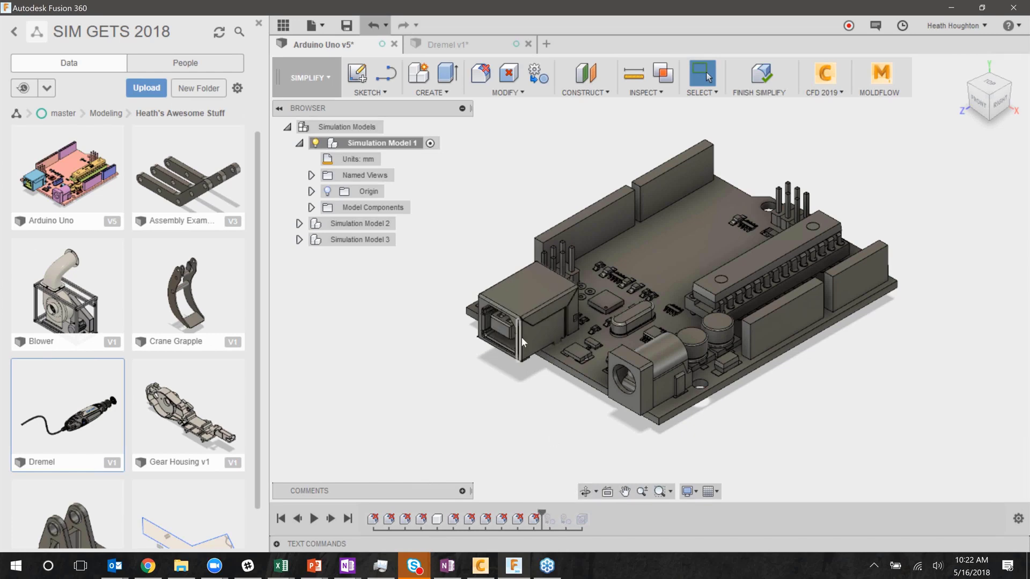
# Step: Start Replace with Primitives on components and pick the whole USB type b:1 connector assembly with the Box shape
pyautogui.scroll(1, 522, 337)
pyautogui.scroll(3, 522, 337)
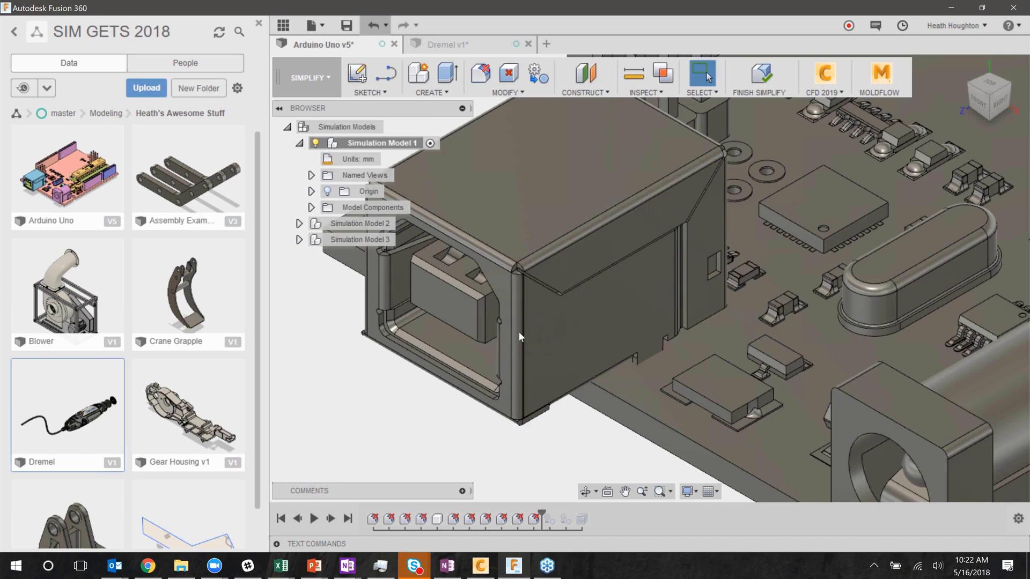
pyautogui.scroll(-2, 501, 265)
pyautogui.scroll(1, 501, 265)
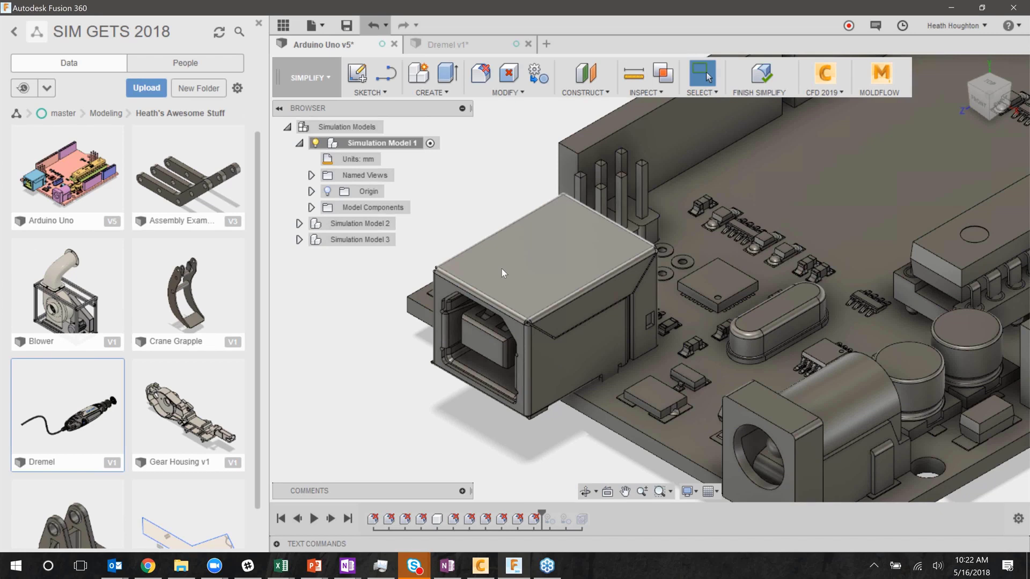
pyautogui.click(534, 85)
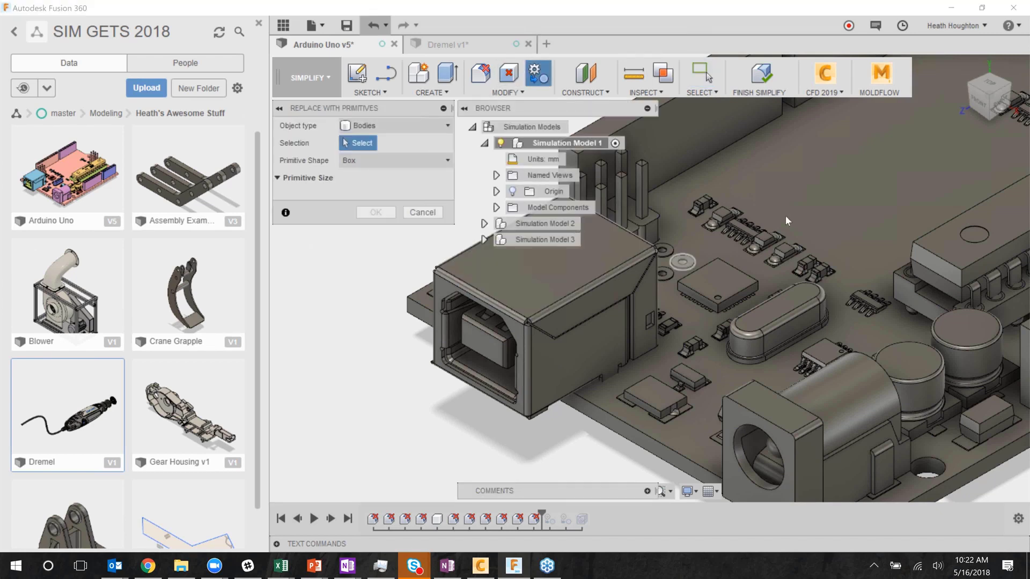
pyautogui.scroll(-3, 786, 215)
pyautogui.click(404, 126)
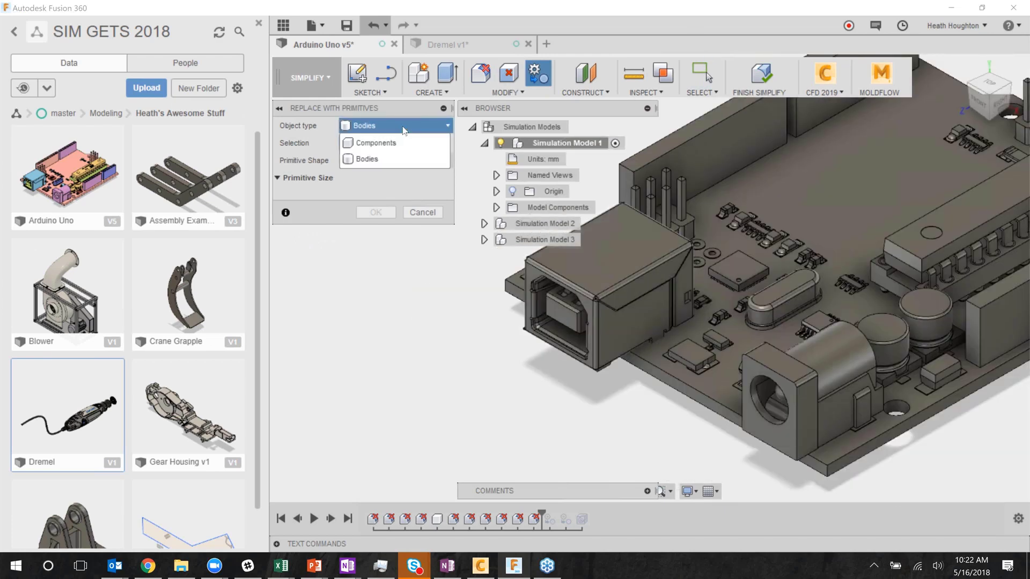
pyautogui.click(382, 143)
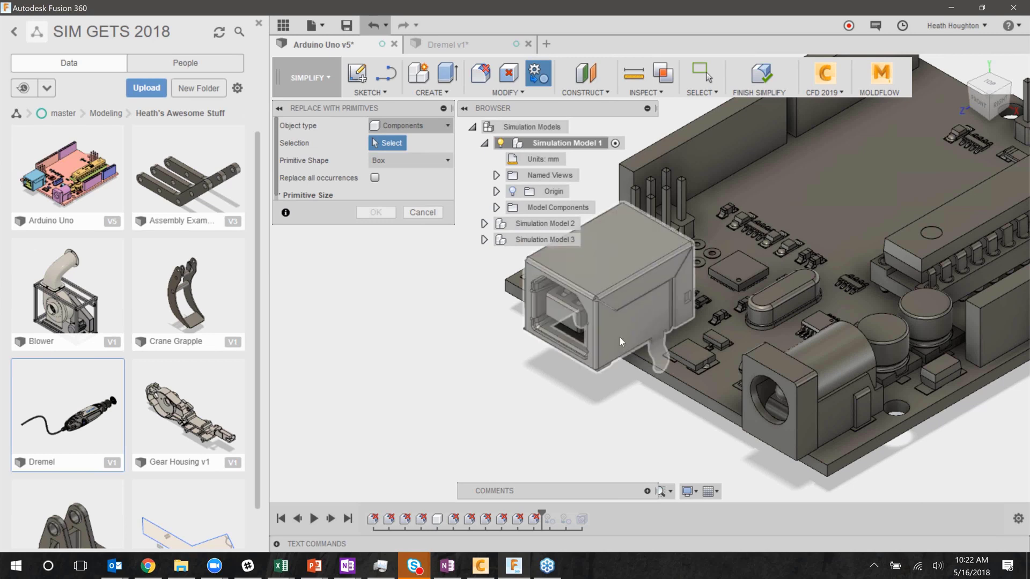
pyautogui.moveTo(620, 336)
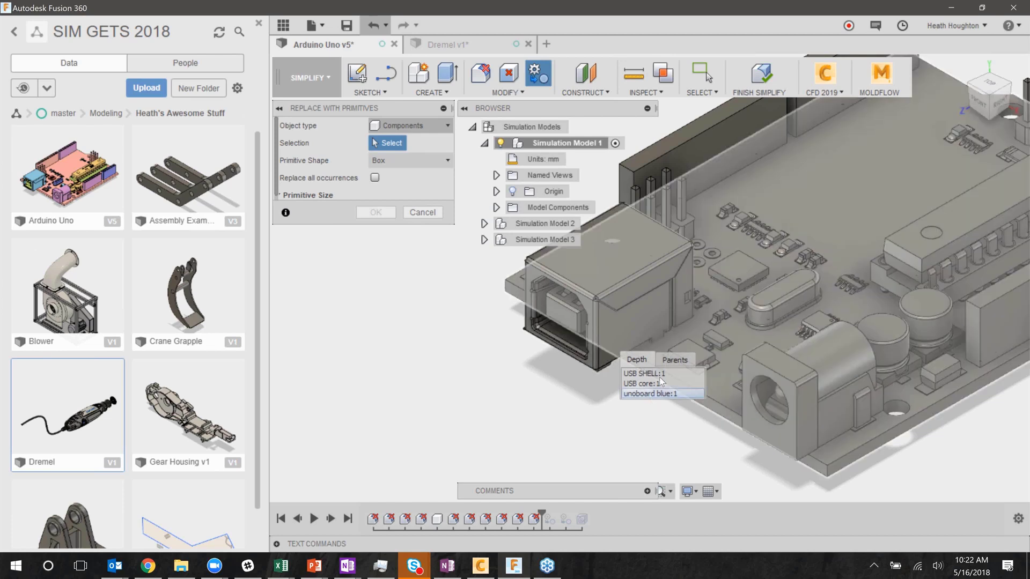
pyautogui.click(666, 361)
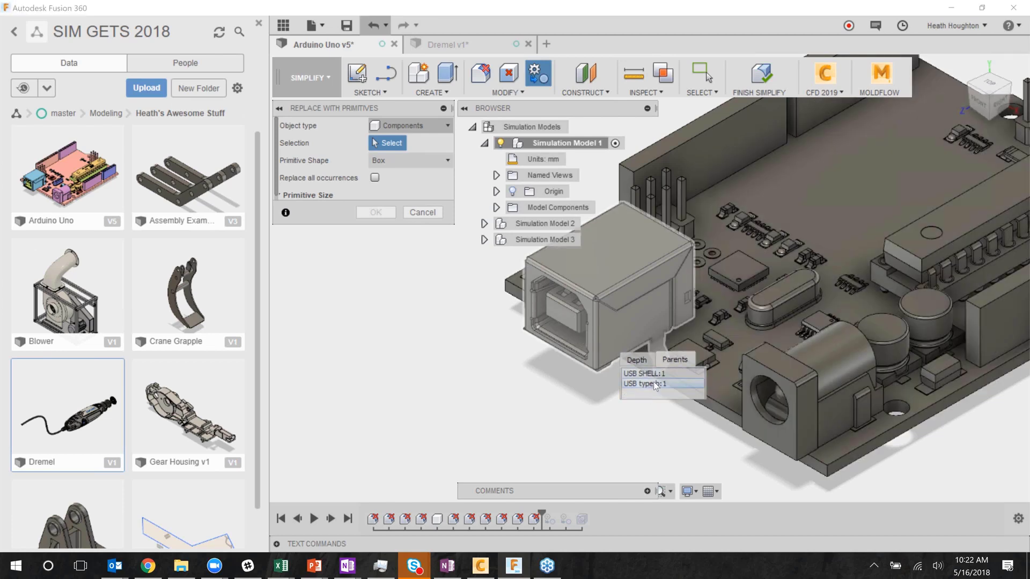
pyautogui.click(654, 383)
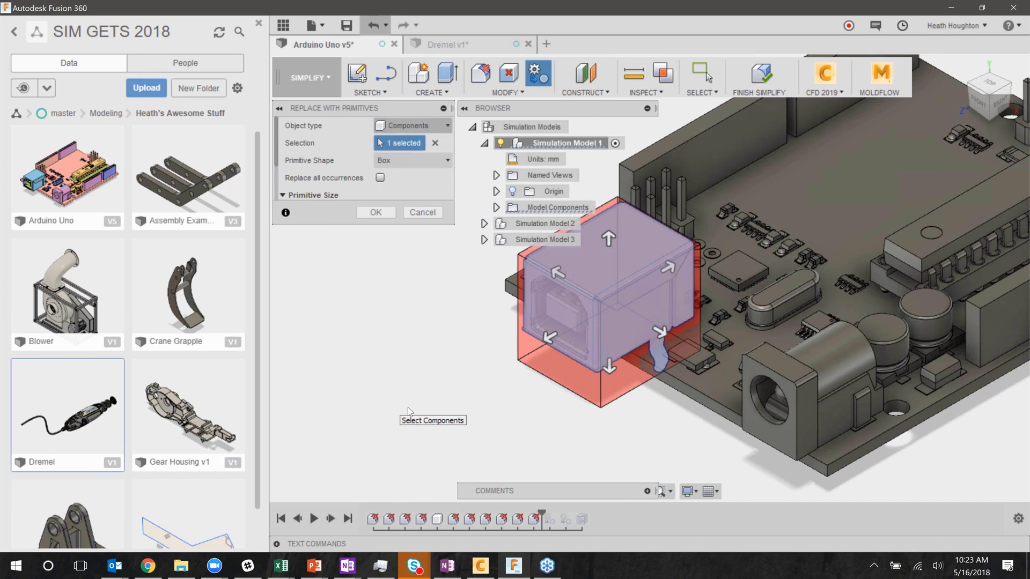
# Step: Fit the USB connector's box by snapping its lower face to the board and its jack-facing side to the USB shell
pyautogui.scroll(-1, 463, 440)
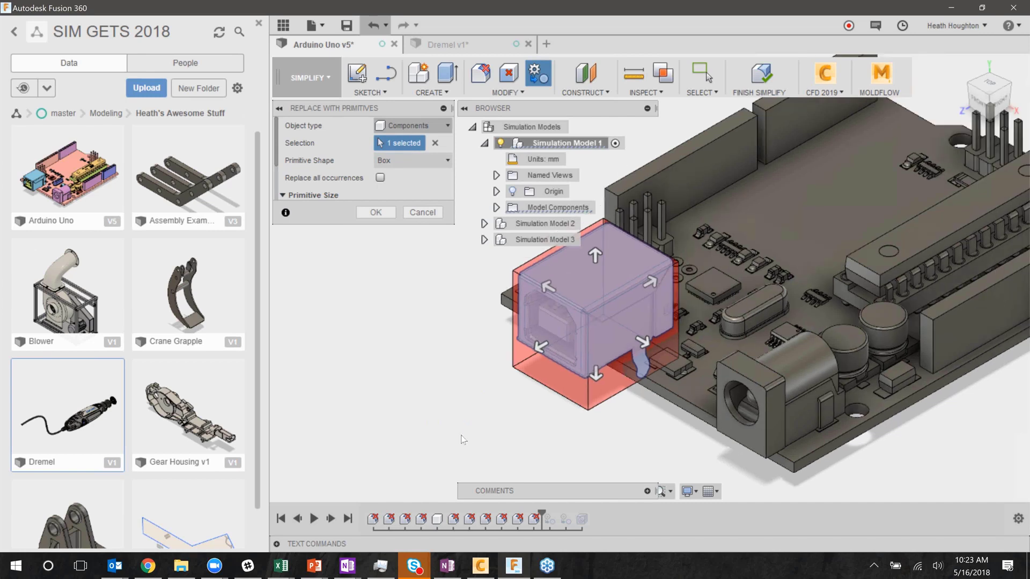
pyautogui.scroll(2, 464, 439)
pyautogui.moveTo(604, 387); pyautogui.dragTo(548, 407, button='middle')
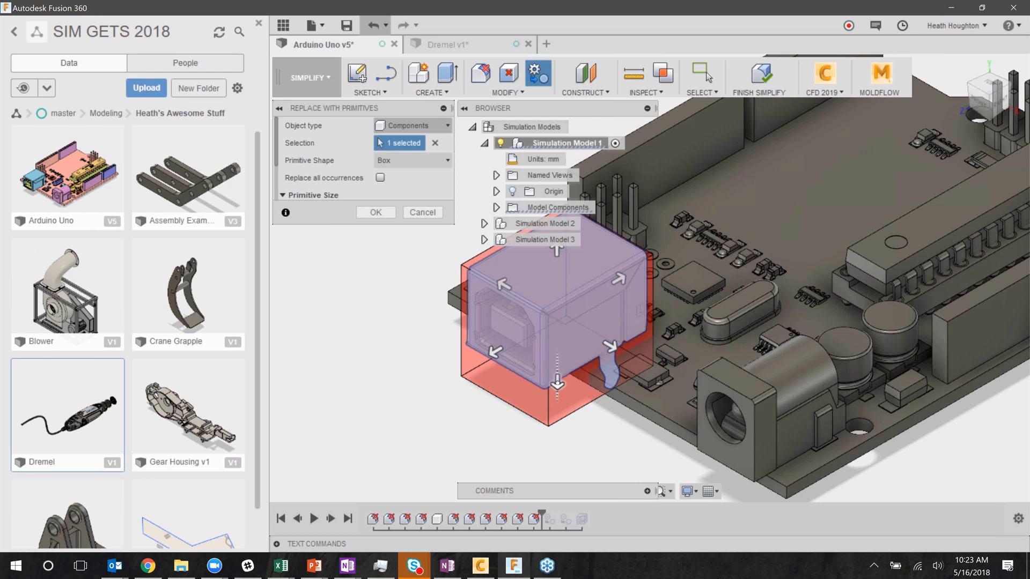
pyautogui.moveTo(557, 382); pyautogui.dragTo(557, 417)
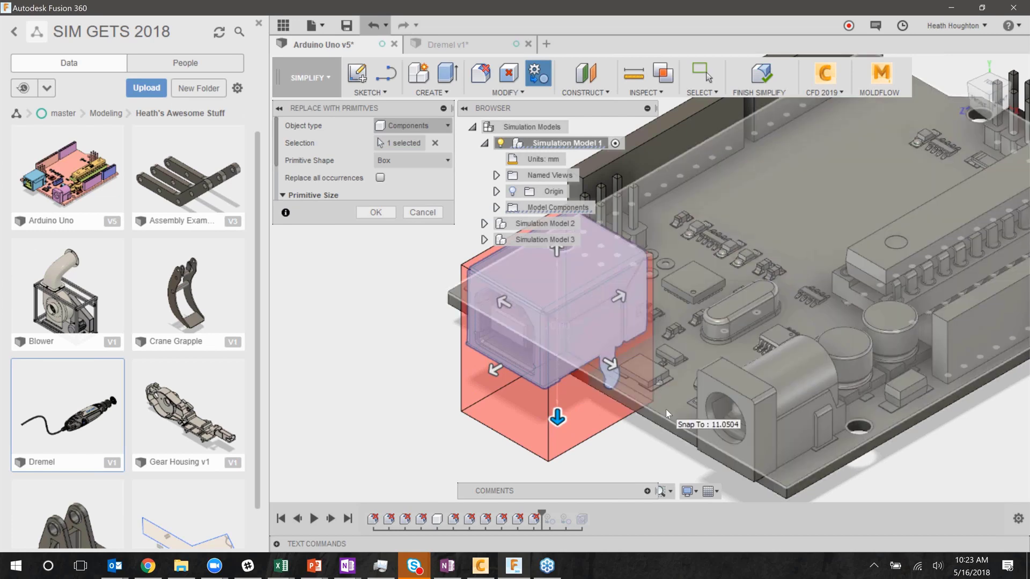
pyautogui.click(666, 409)
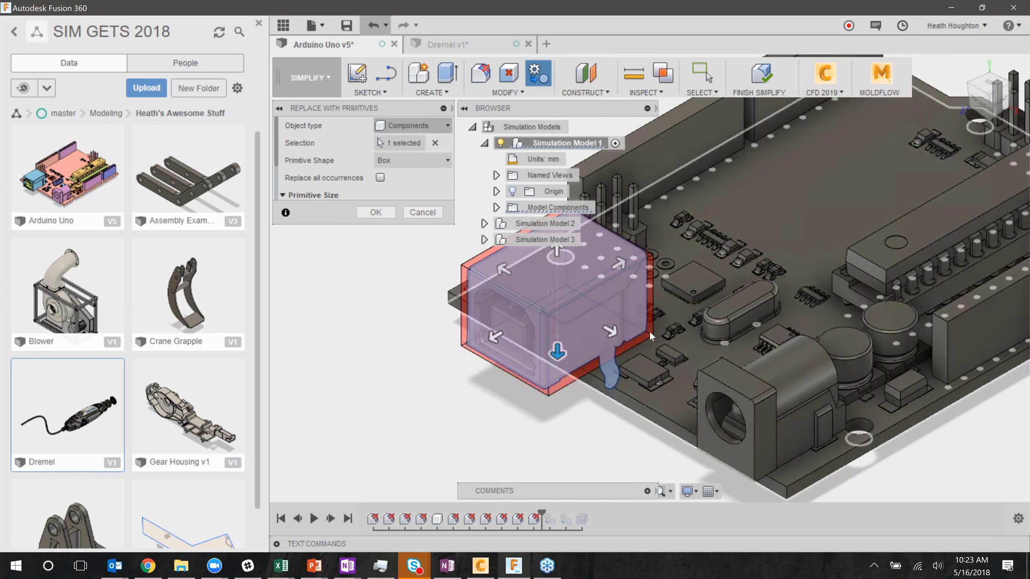
pyautogui.scroll(-3, 639, 411)
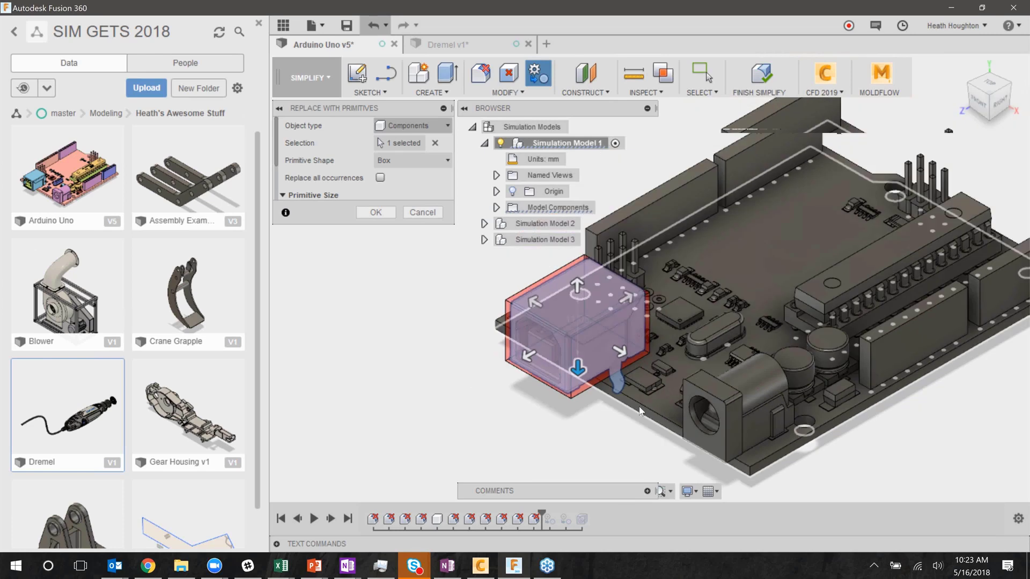
pyautogui.scroll(4, 597, 297)
pyautogui.moveTo(635, 396); pyautogui.dragTo(672, 417)
pyautogui.click(577, 436)
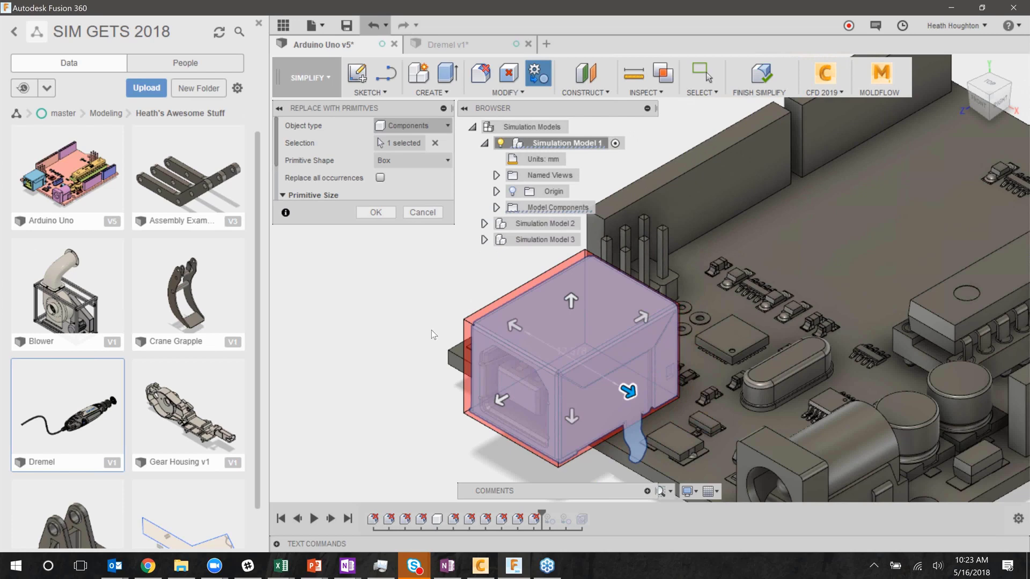
# Step: Check the box from the other side of the USB connector and apply the primitive replacement
pyautogui.scroll(-3, 431, 330)
pyautogui.keyDown('shift'); pyautogui.moveTo(399, 331); pyautogui.dragTo(512, 318, button='middle'); pyautogui.keyUp('shift')
pyautogui.scroll(-1, 665, 364)
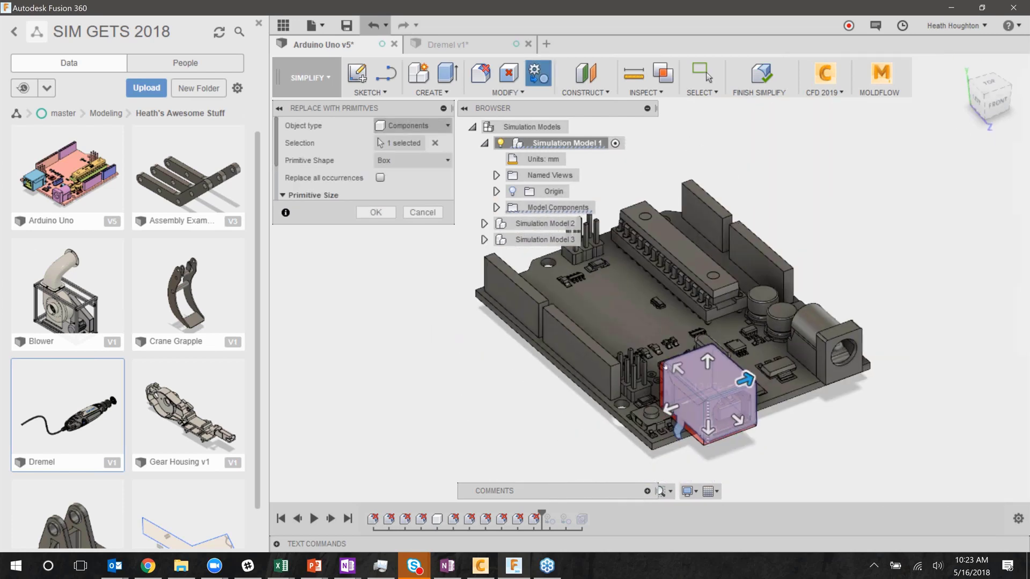
pyautogui.scroll(2, 666, 367)
pyautogui.scroll(2, 665, 366)
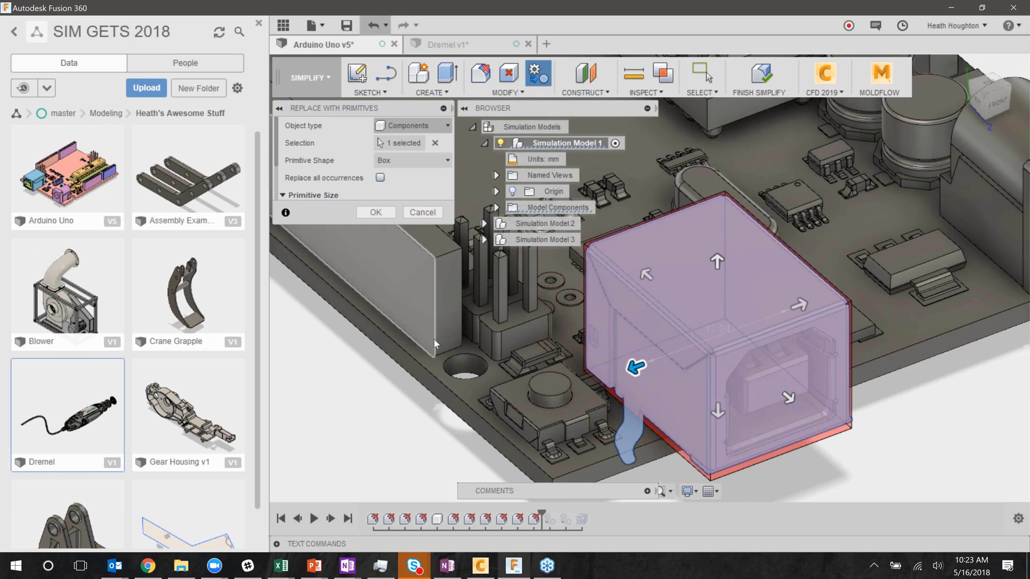
pyautogui.scroll(-2, 434, 339)
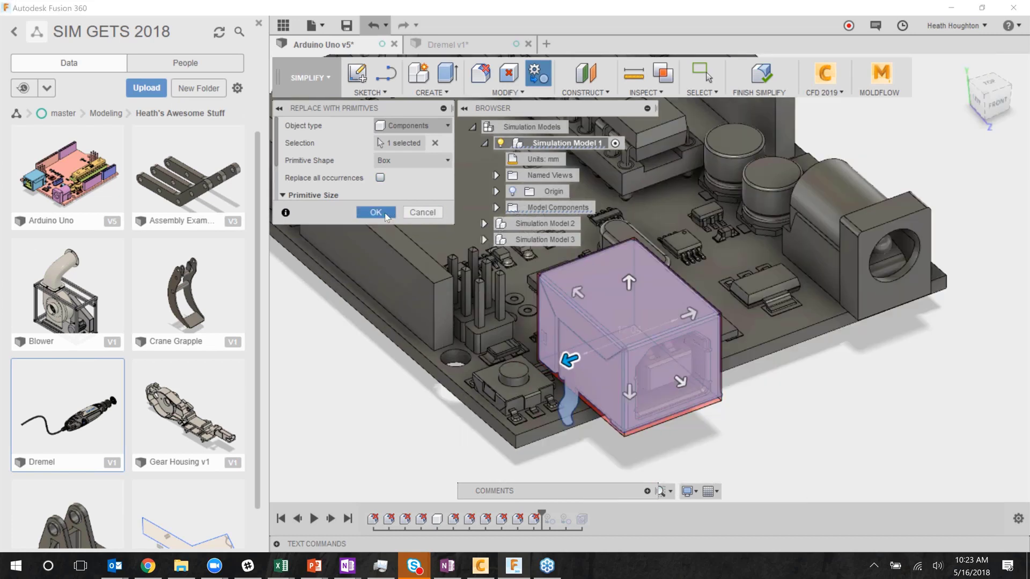
pyautogui.click(375, 212)
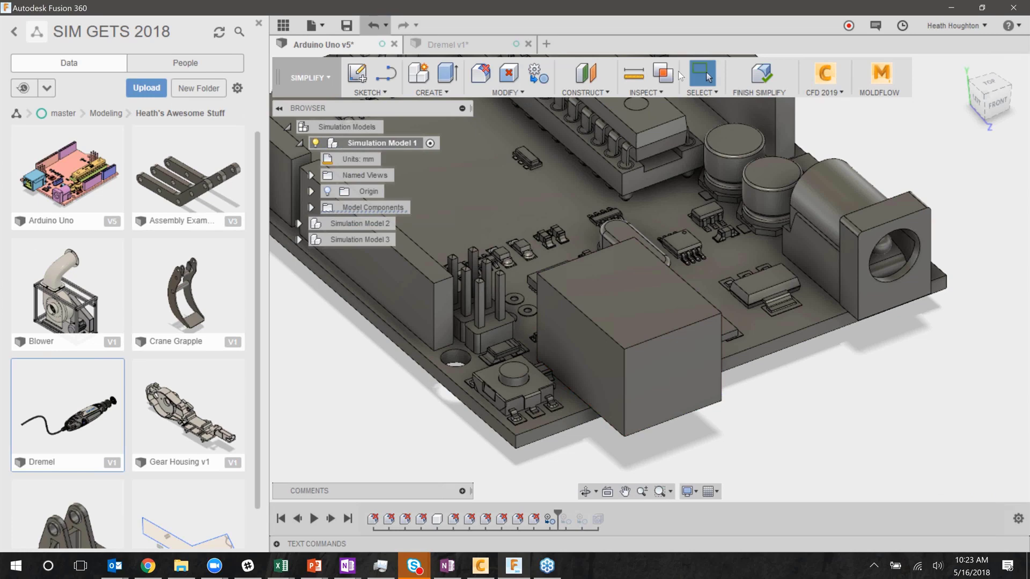
# Step: Turn on Component Color Cycling to tell the simplified board's components apart
pyautogui.click(667, 95)
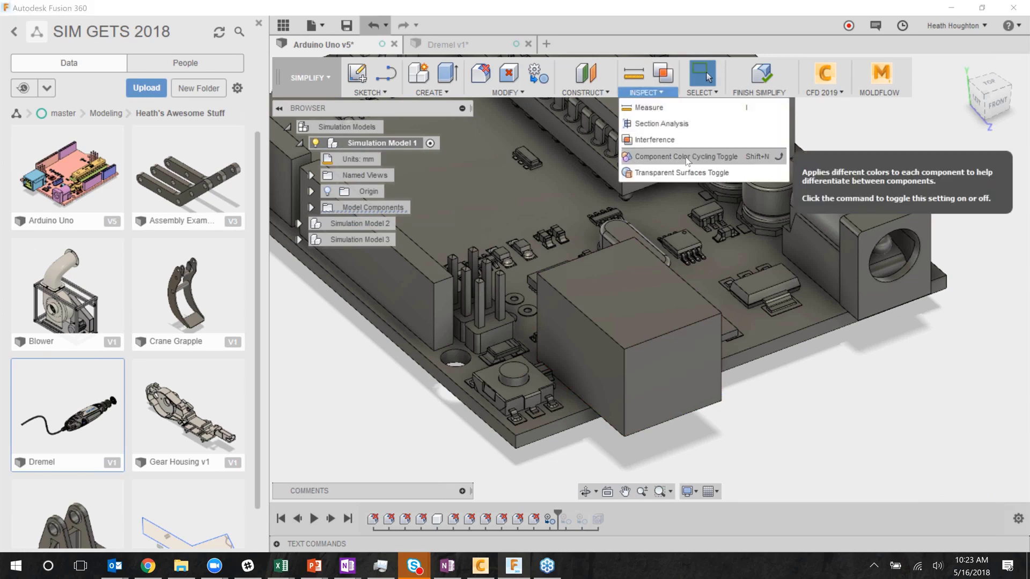
pyautogui.click(685, 159)
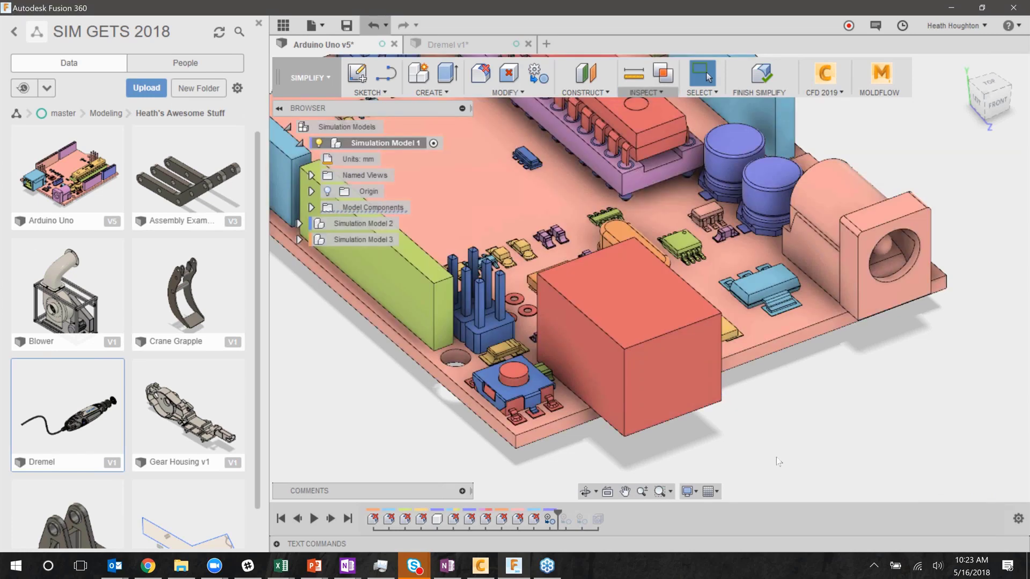
pyautogui.scroll(-5, 779, 442)
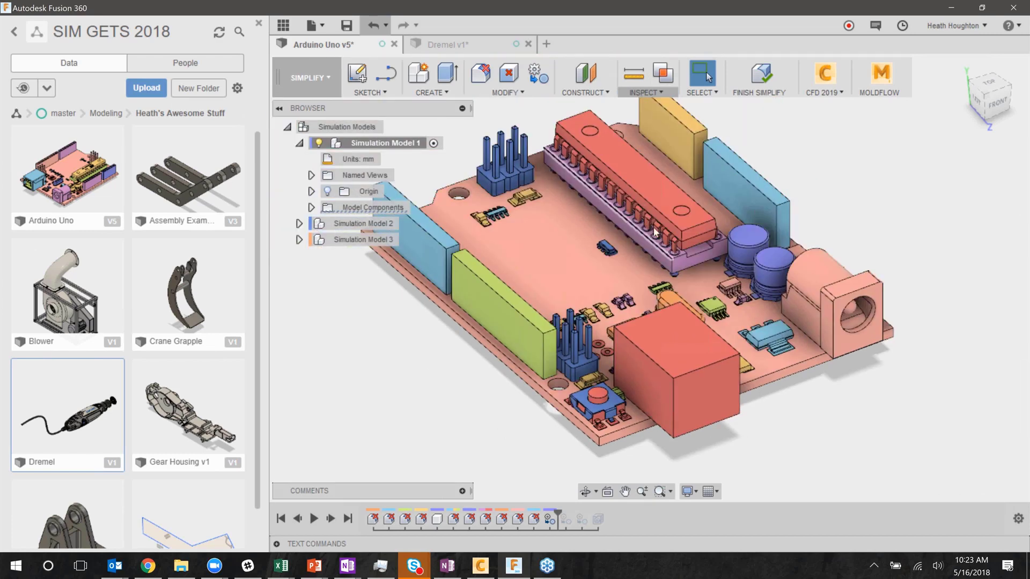
# Step: Start a Box primitive replacement on components and select the ATMEL328P chip together with its dip28 socket
pyautogui.click(539, 76)
pyautogui.click(400, 126)
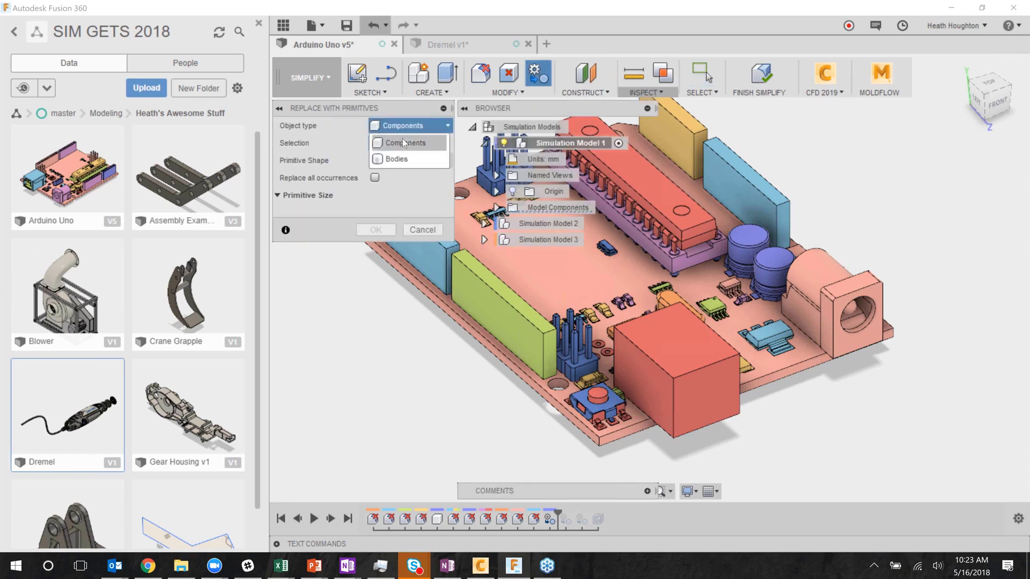
pyautogui.click(403, 142)
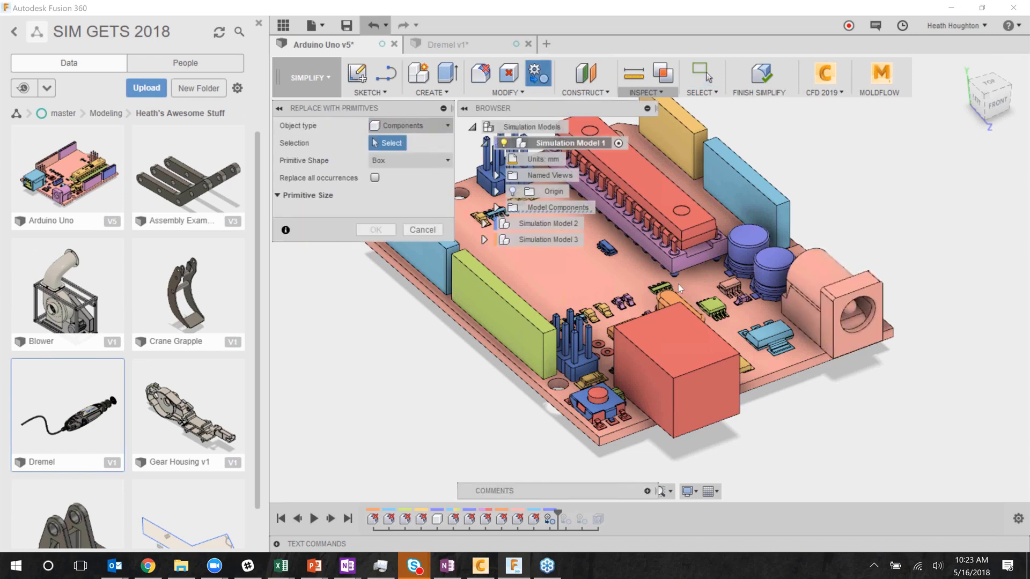
pyautogui.click(674, 205)
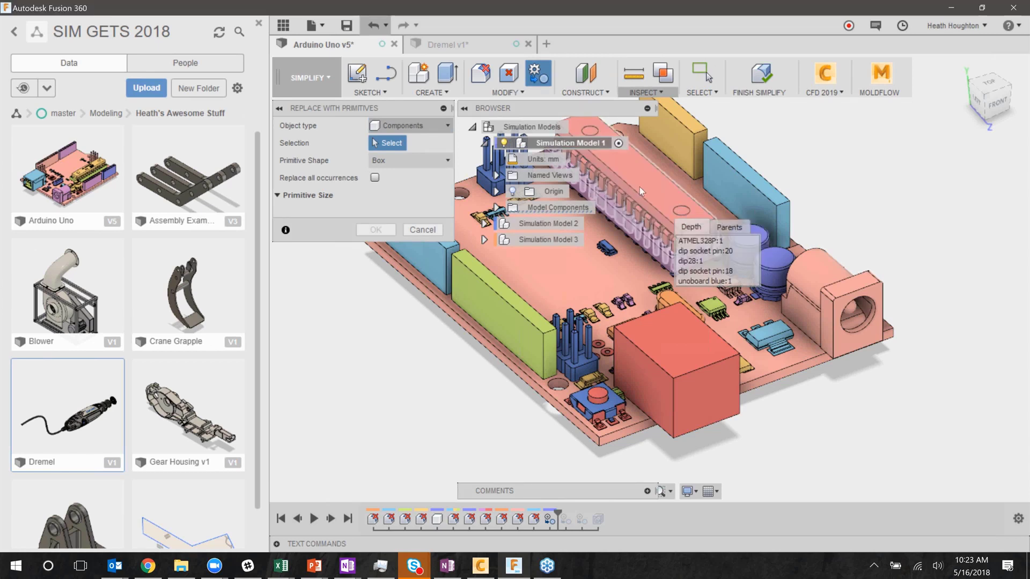
pyautogui.click(727, 227)
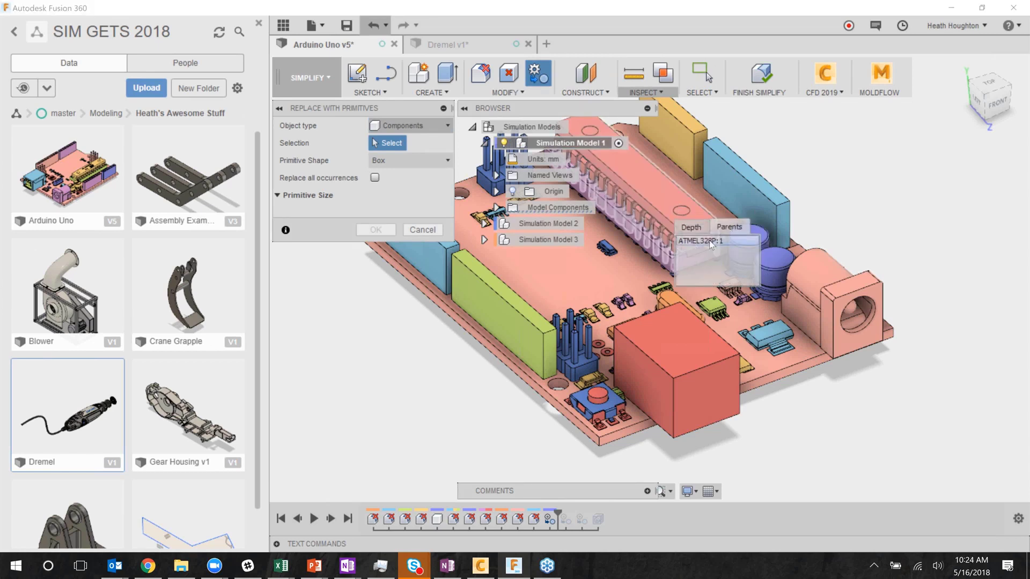
pyautogui.click(709, 241)
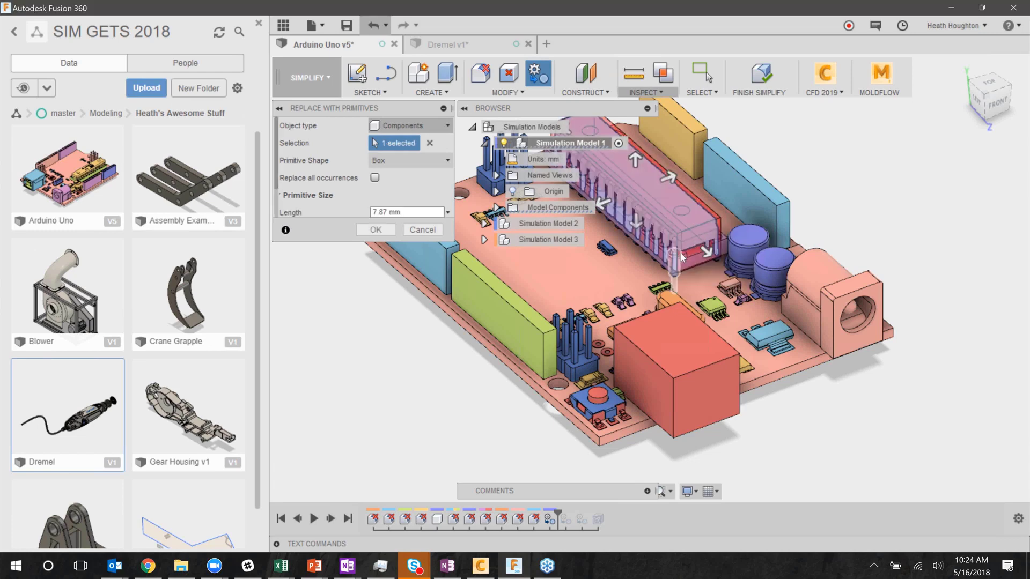
pyautogui.scroll(5, 681, 254)
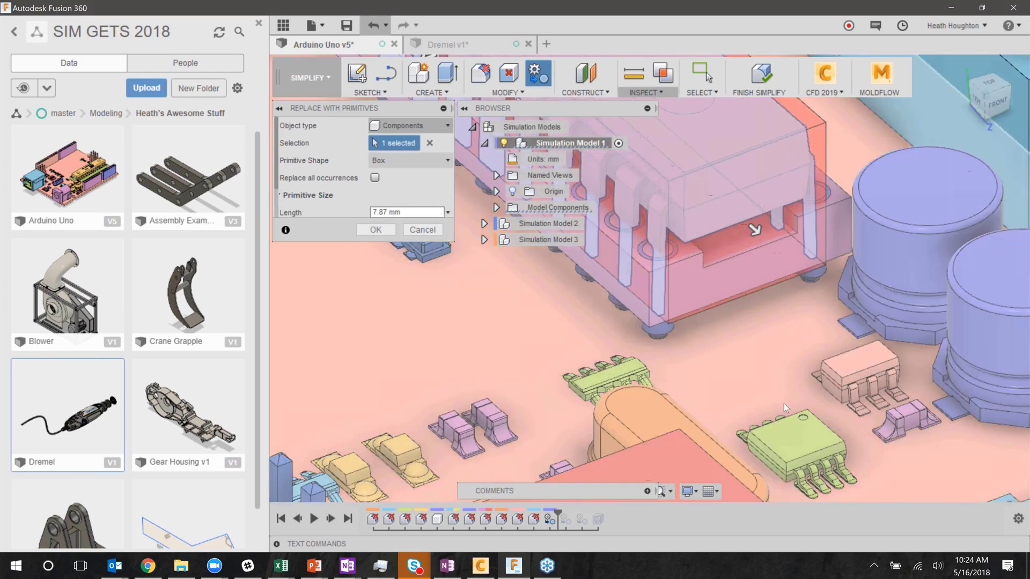
pyautogui.scroll(-4, 784, 404)
pyautogui.click(791, 394)
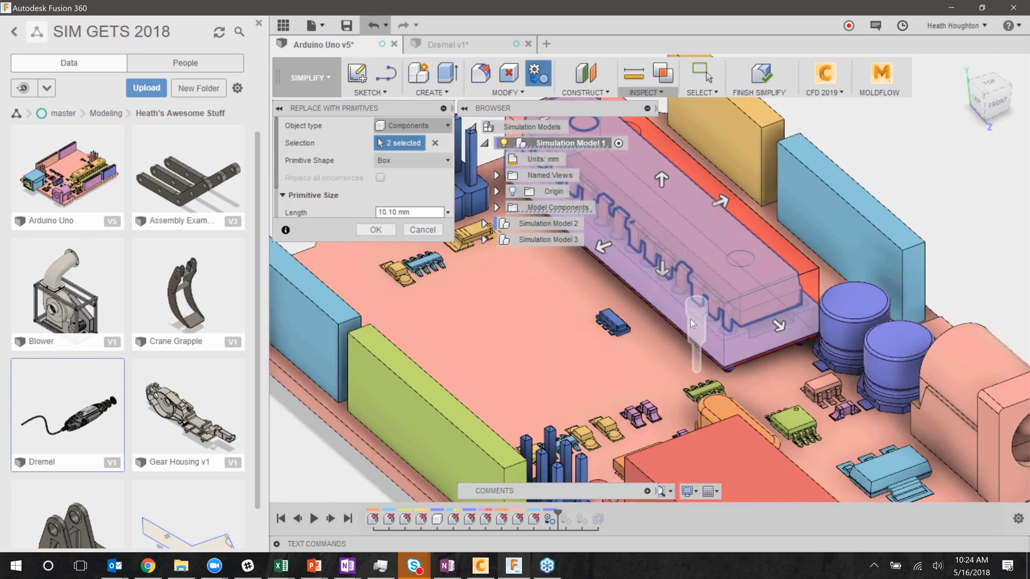
# Step: Extend the chip-and-socket box down to the board's surface and apply the primitive replacement
pyautogui.scroll(-2, 691, 320)
pyautogui.scroll(-2, 693, 315)
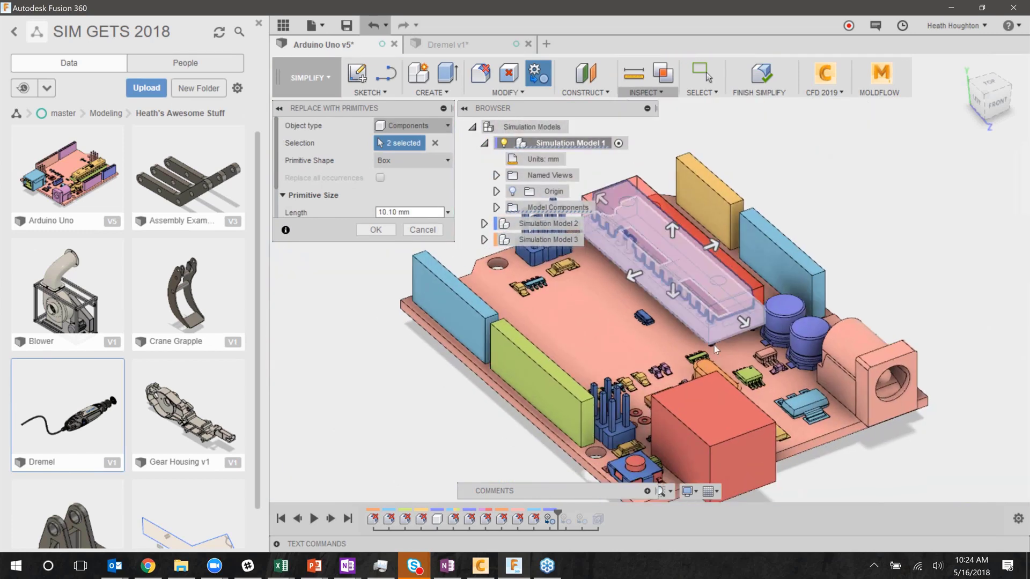
pyautogui.scroll(5, 714, 345)
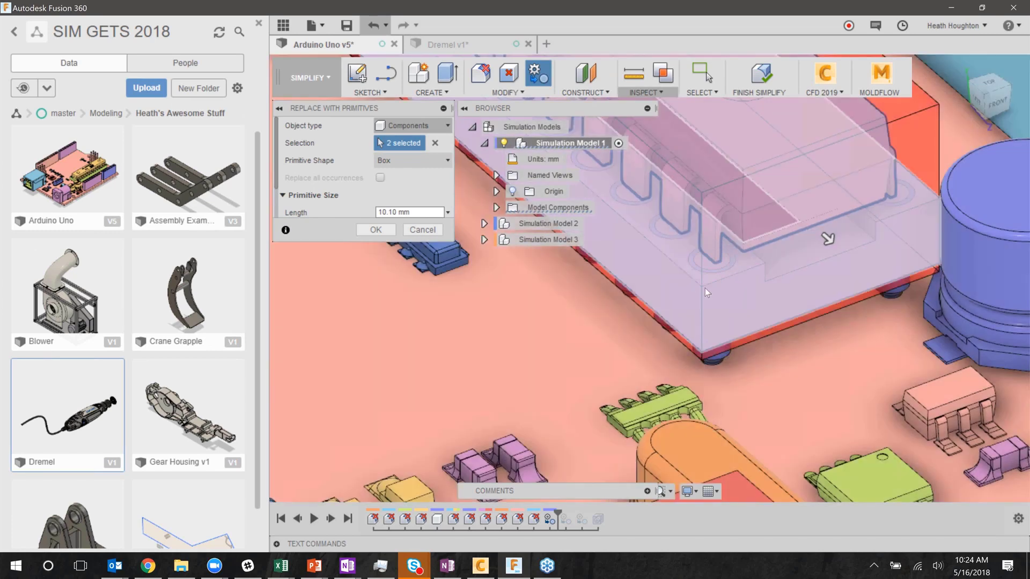
pyautogui.scroll(-6, 705, 288)
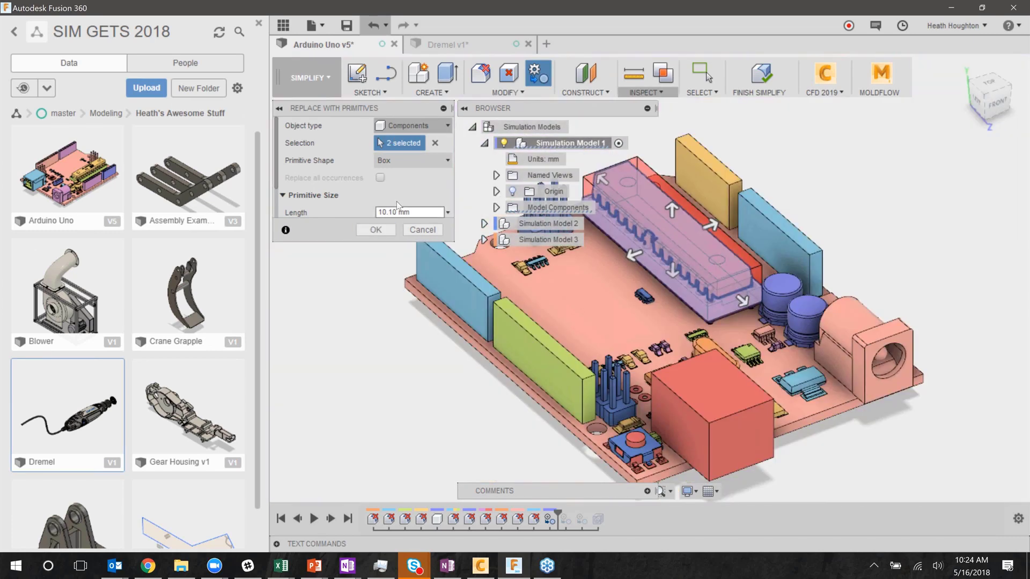
pyautogui.moveTo(673, 274); pyautogui.dragTo(673, 281)
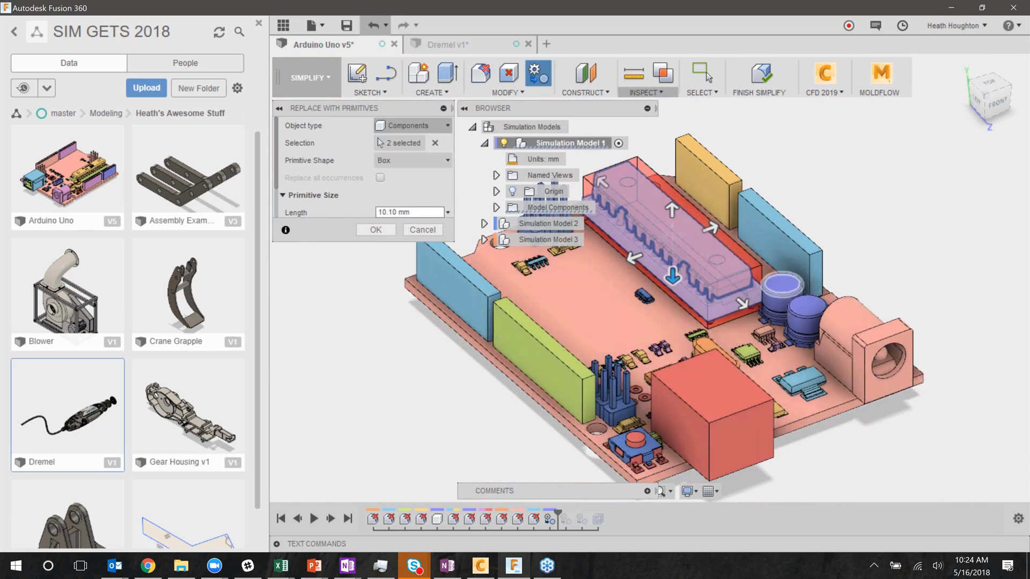
pyautogui.keyDown('shift'); pyautogui.moveTo(782, 284); pyautogui.dragTo(779, 295, button='middle'); pyautogui.keyUp('shift')
pyautogui.keyDown('shift'); pyautogui.moveTo(778, 365); pyautogui.dragTo(736, 292, button='middle'); pyautogui.keyUp('shift')
pyautogui.click(379, 230)
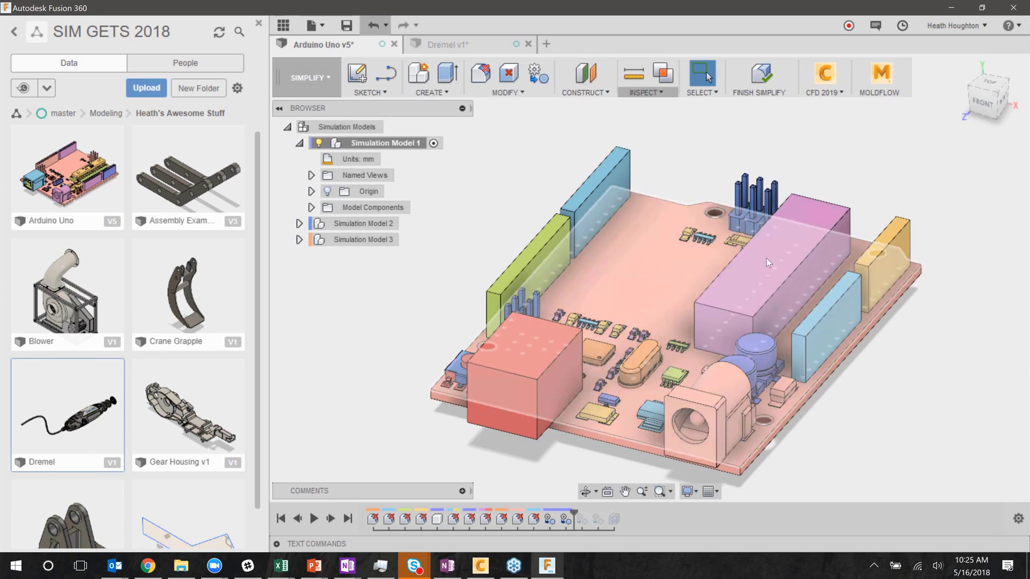
# Step: Leave the simplified simulation model and return the Arduino Uno design to the Model workspace
pyautogui.scroll(-3, 675, 218)
pyautogui.click(315, 566)
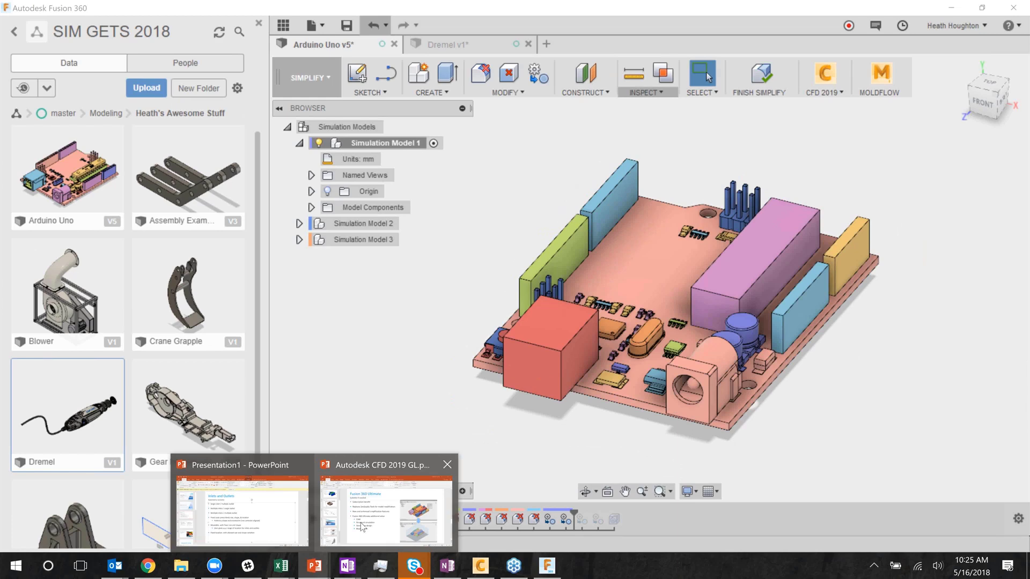
pyautogui.moveTo(363, 528)
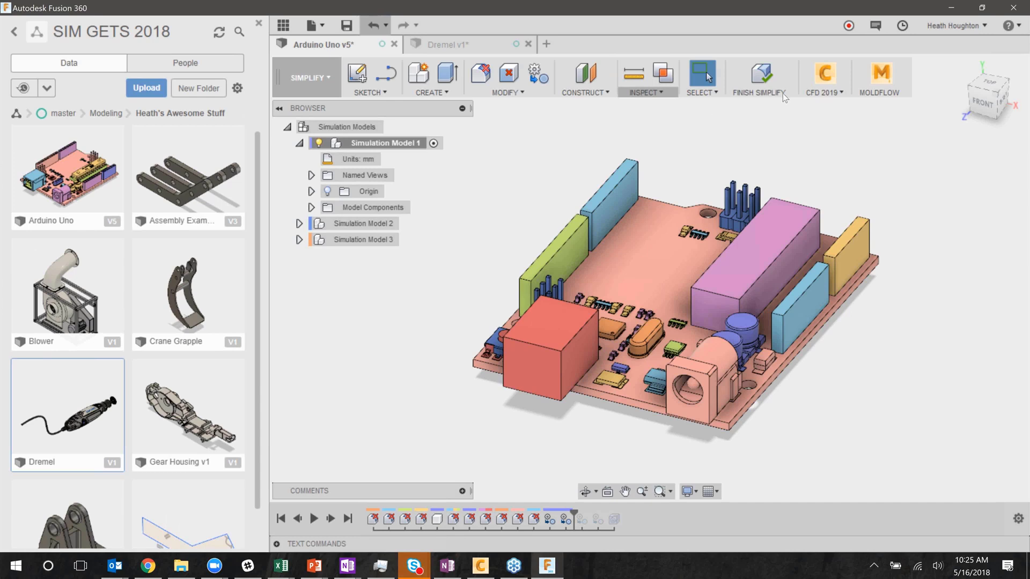
pyautogui.click(324, 76)
pyautogui.click(314, 128)
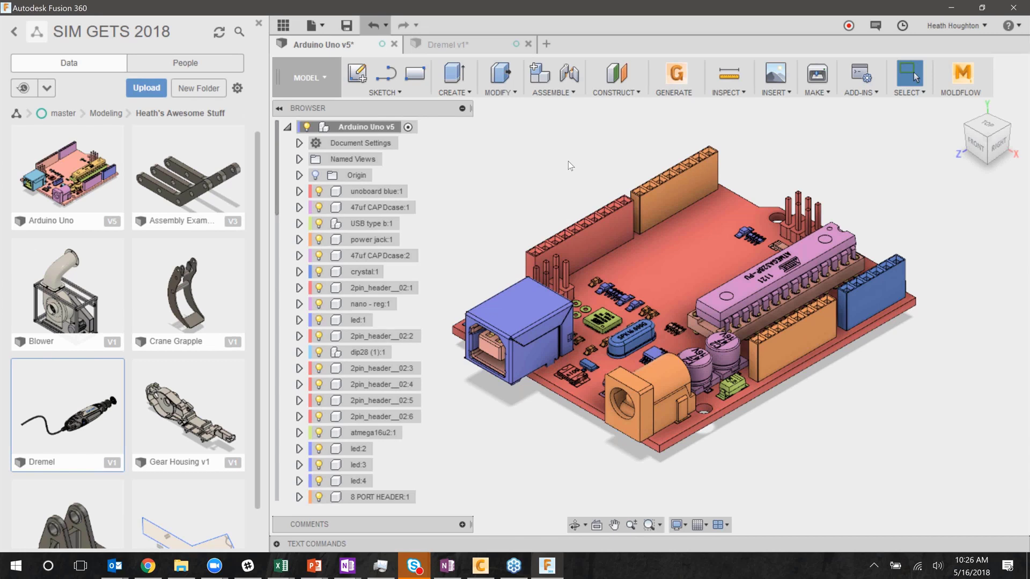
# Step: Switch to the Autodesk CFD 2019 GL.pptx presentation in PowerPoint
pyautogui.click(329, 570)
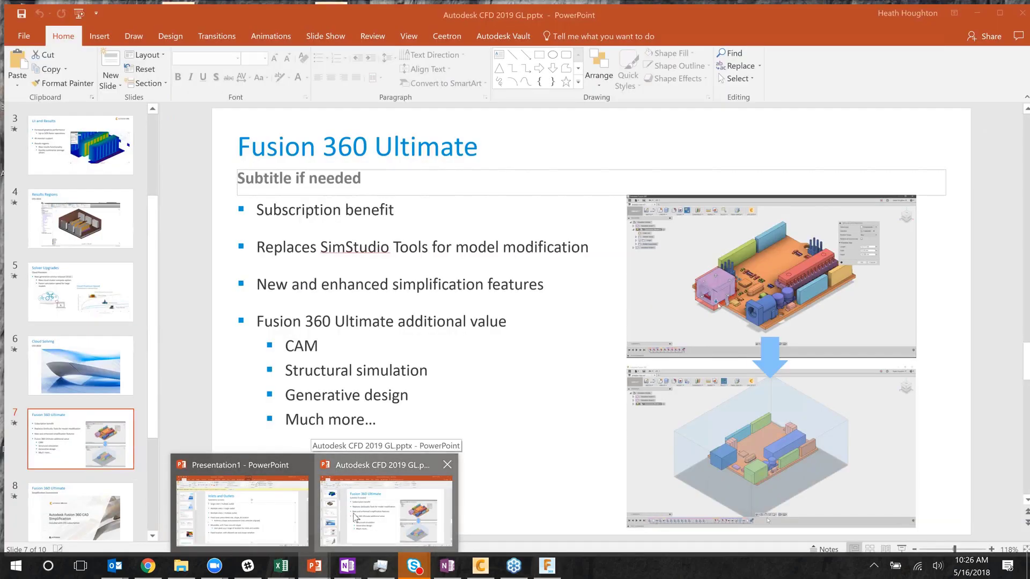
pyautogui.click(353, 515)
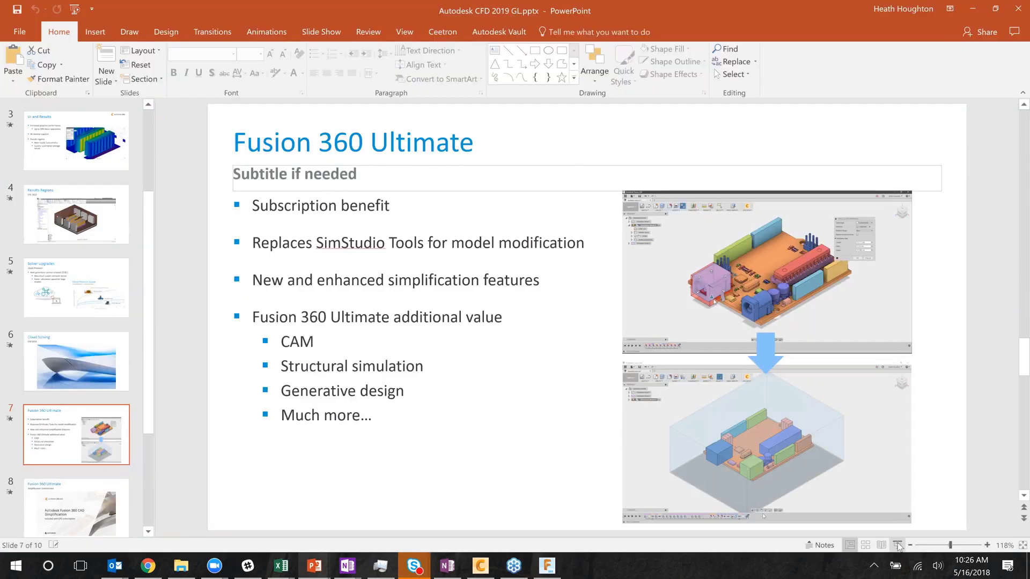